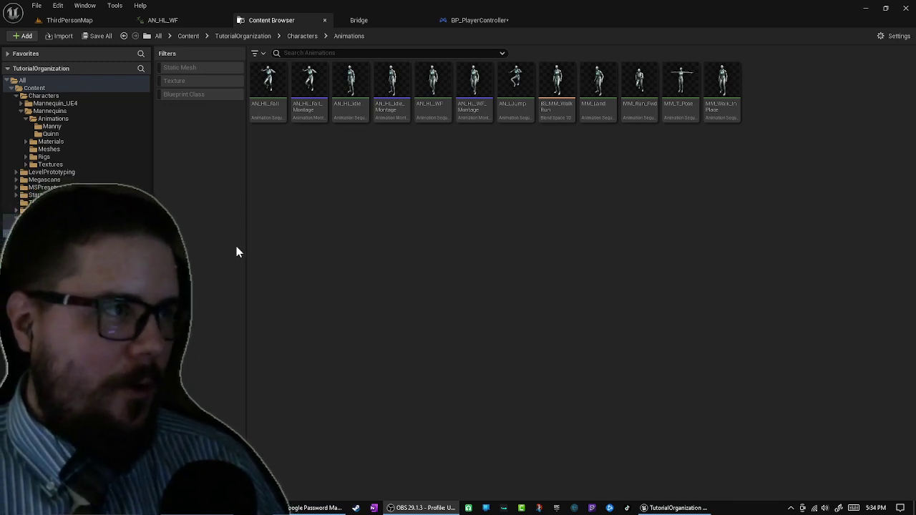
- Return to the top-level Content folder and highlight the Megascans and TutorialOrganization folders
{"action": "left_click", "coordinate": [16, 88]}
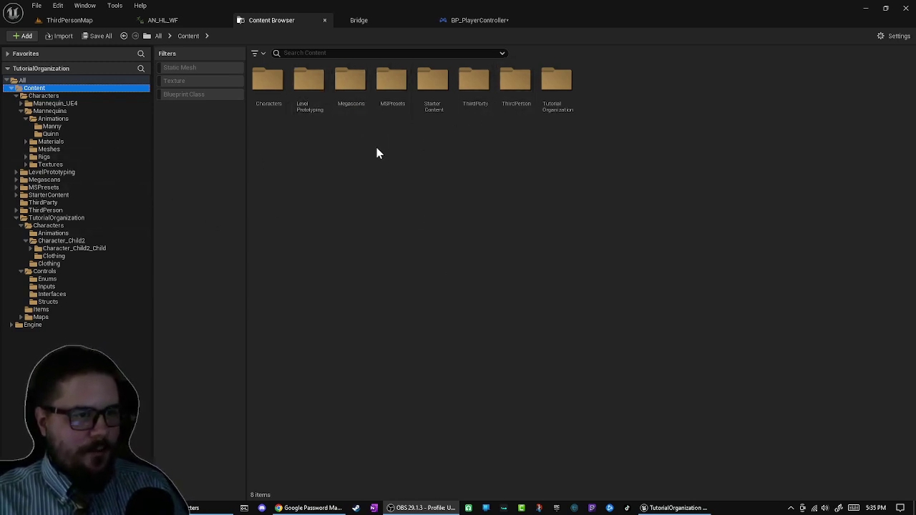
{"action": "left_click", "coordinate": [349, 89]}
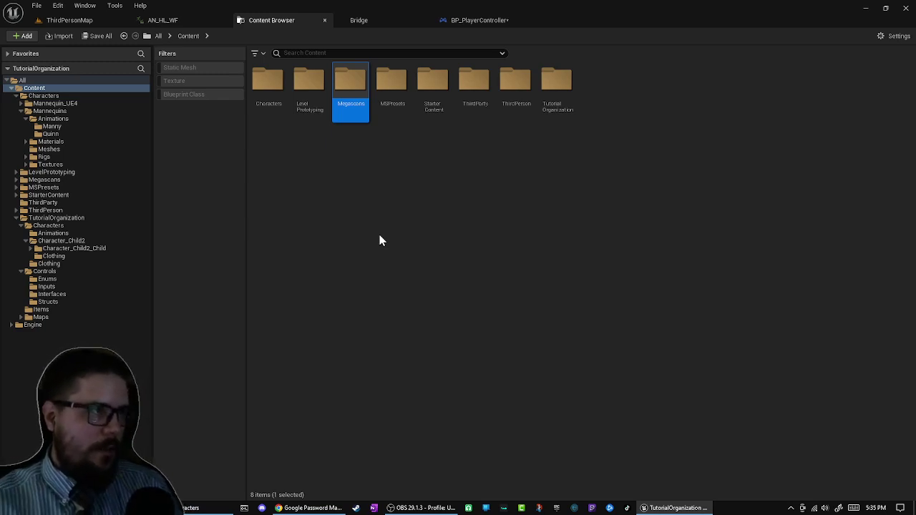
{"action": "left_click", "coordinate": [562, 86]}
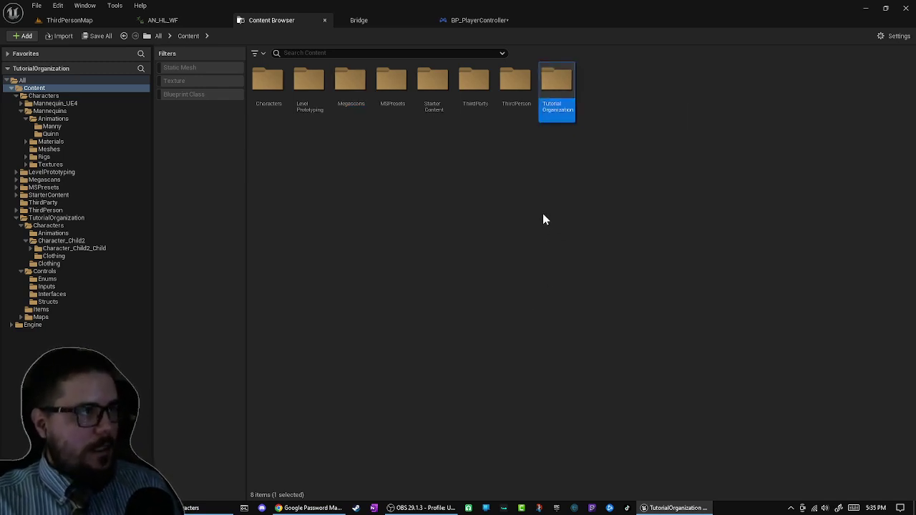
- Open TutorialOrganization and highlight its Characters, Items, Controls and Maps subfolders in turn
{"action": "double_click", "coordinate": [558, 88]}
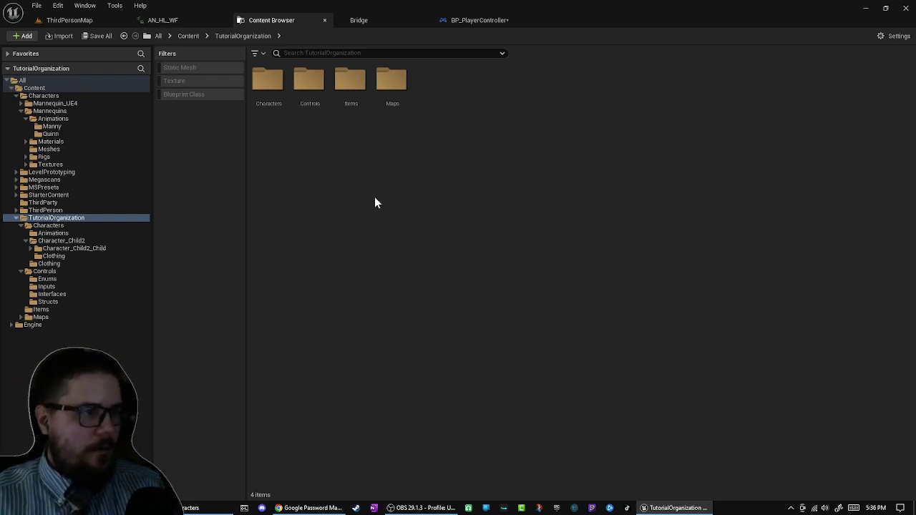
{"action": "left_click", "coordinate": [259, 92]}
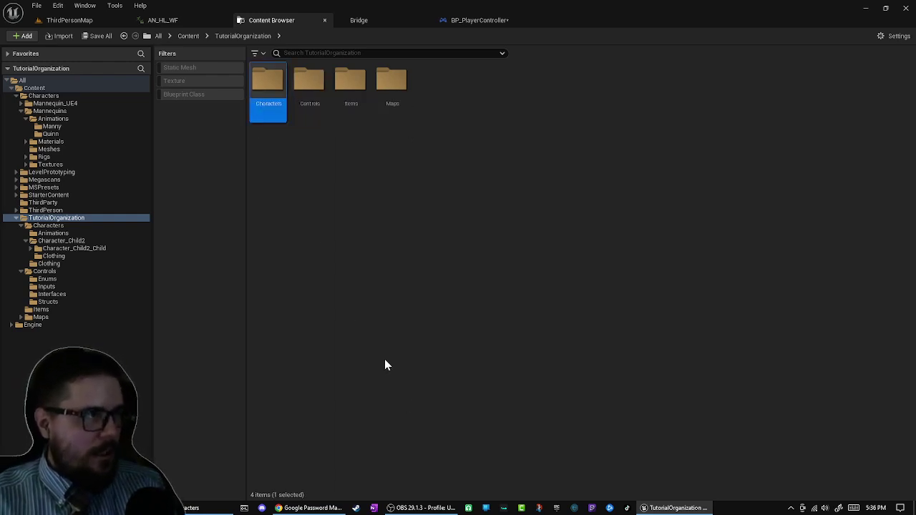
{"action": "left_click", "coordinate": [351, 86]}
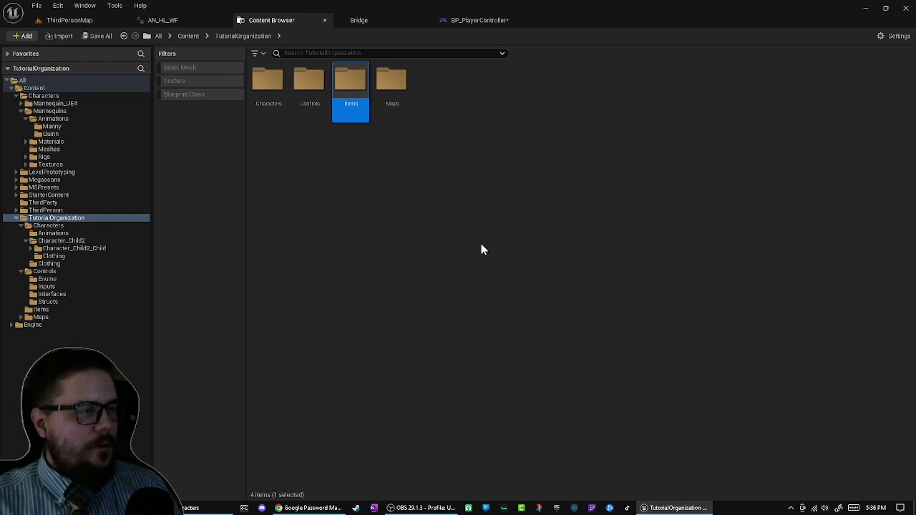
{"action": "left_click", "coordinate": [315, 107]}
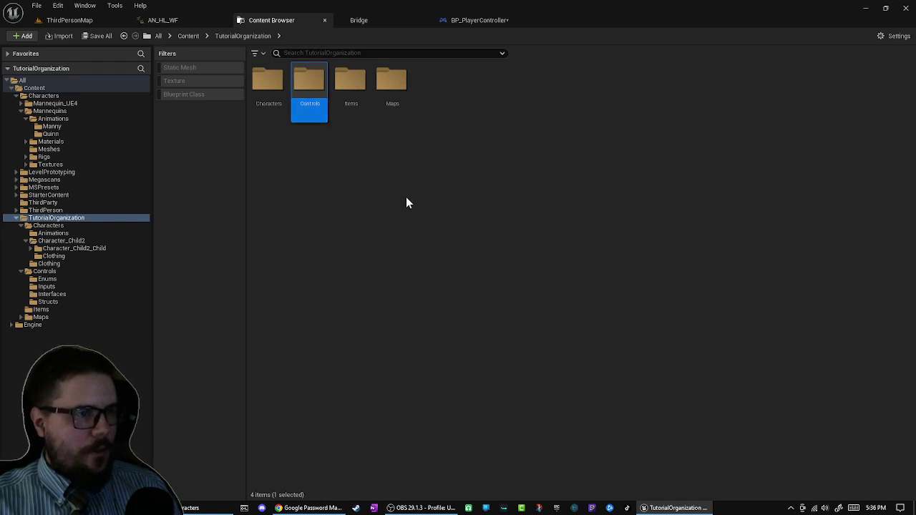
{"action": "left_click", "coordinate": [396, 100]}
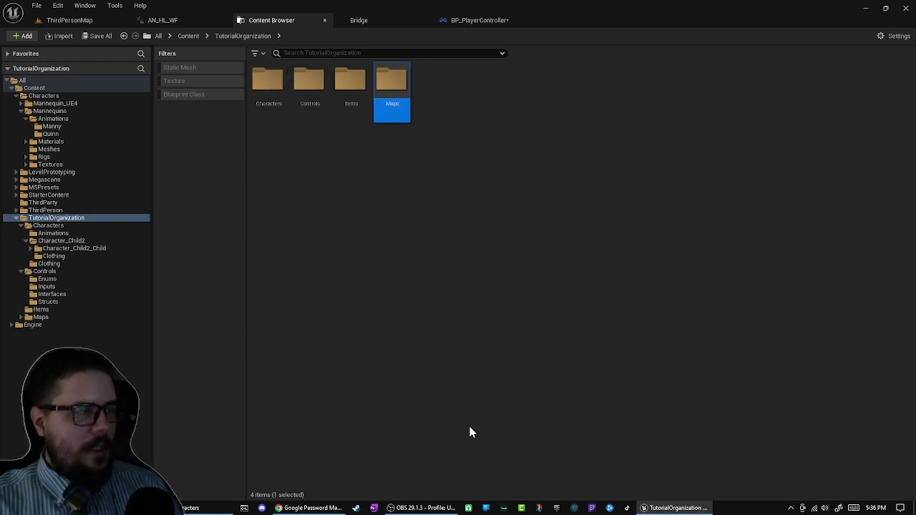
- Clear the selection, then highlight Items, Characters and Items again
{"action": "left_click", "coordinate": [349, 265]}
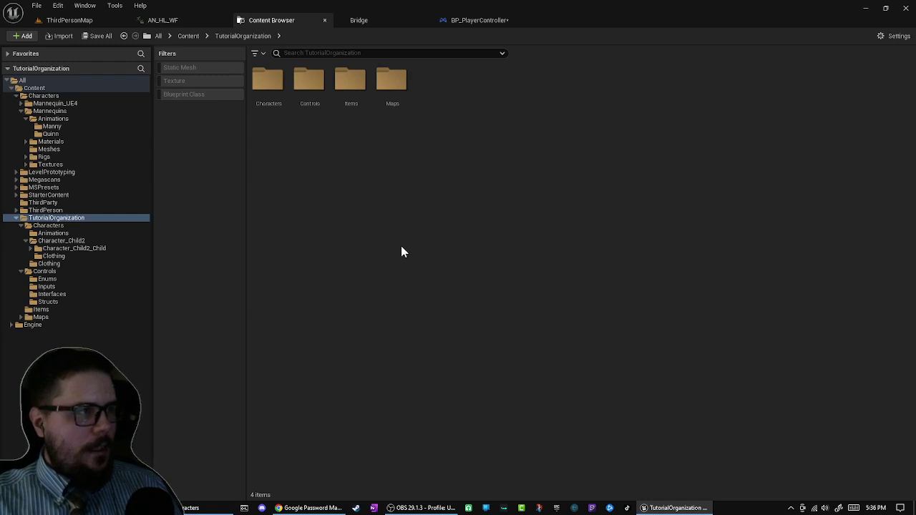
{"action": "left_click", "coordinate": [349, 82]}
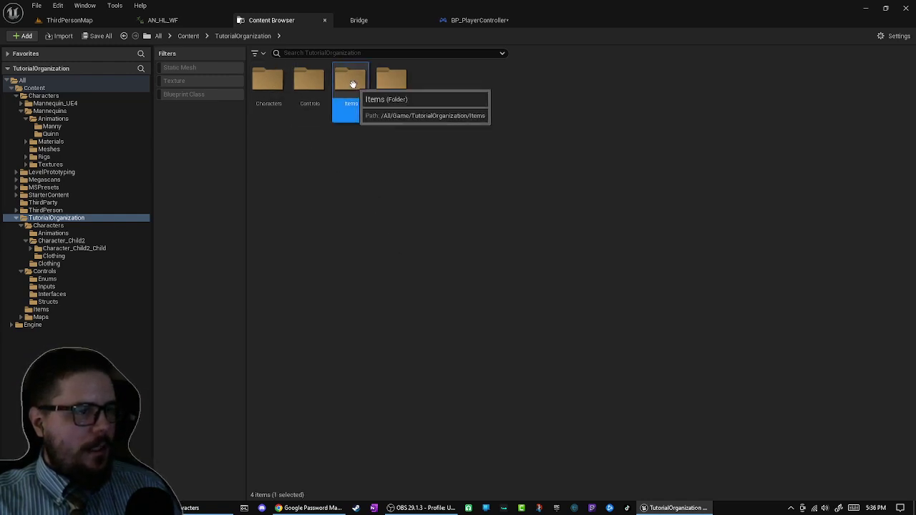
{"action": "left_click", "coordinate": [262, 93]}
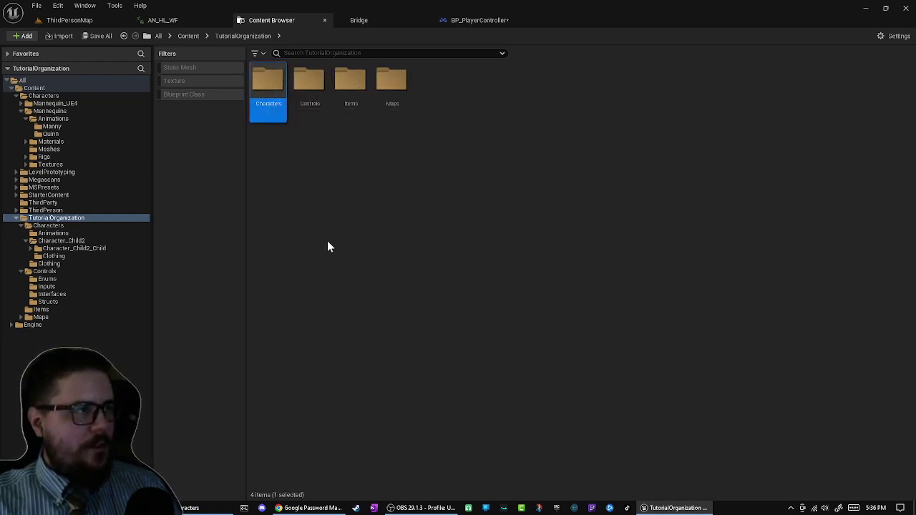
{"action": "left_click", "coordinate": [351, 97]}
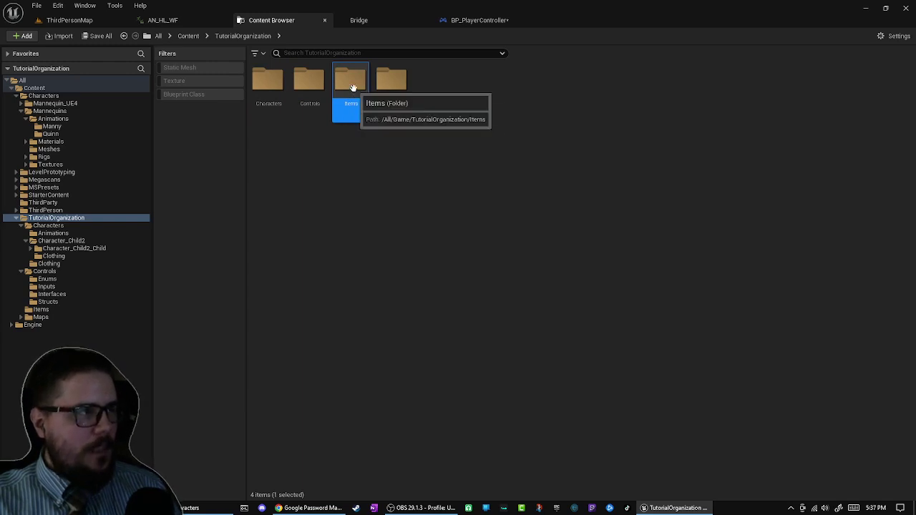
- Open the Items folder and create a child Blueprint of BP_Item named BP_Weapon
{"action": "double_click", "coordinate": [352, 88]}
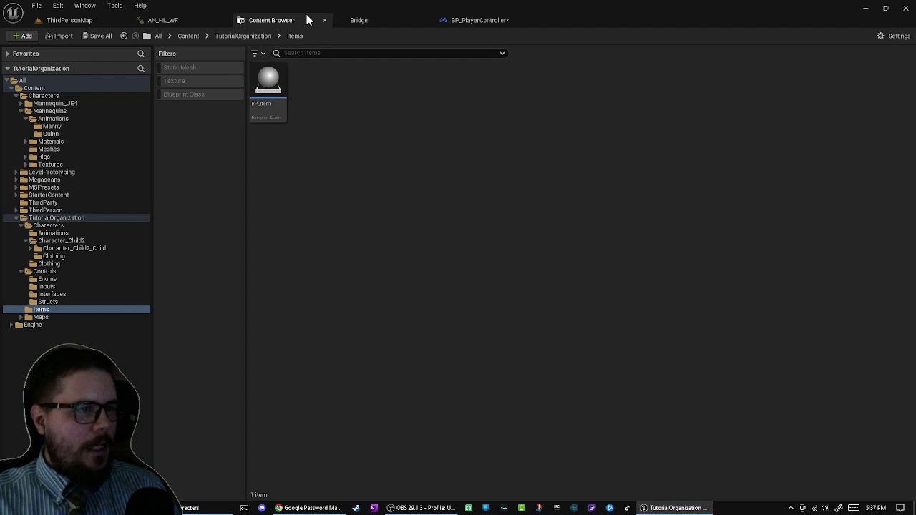
{"action": "left_click", "coordinate": [276, 115]}
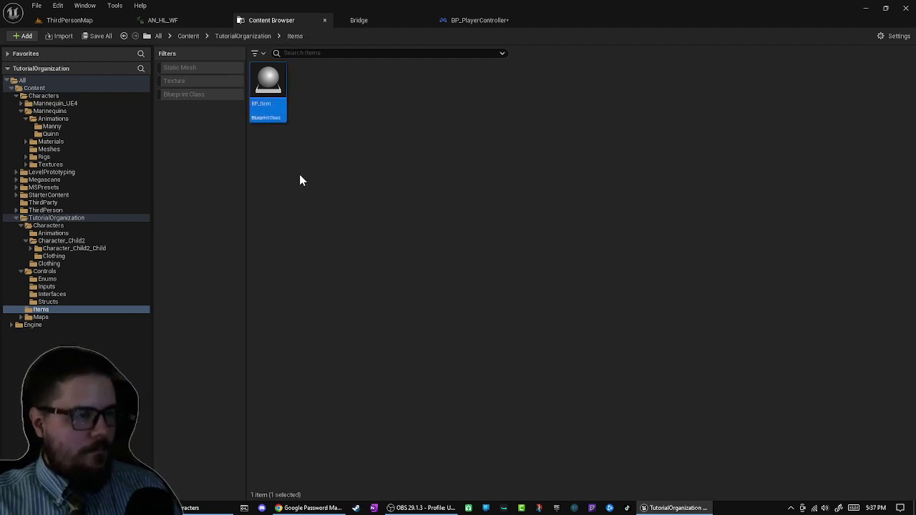
{"action": "mouse_move", "coordinate": [270, 112]}
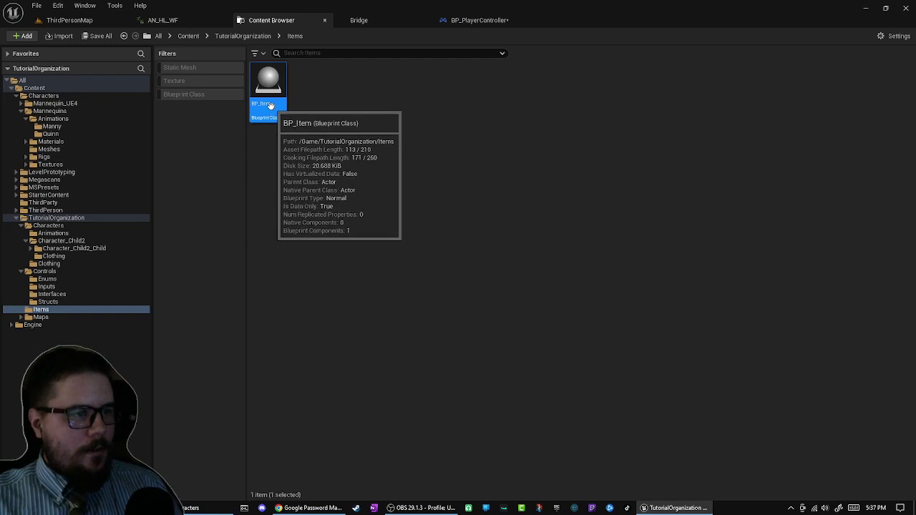
{"action": "right_click", "coordinate": [269, 105]}
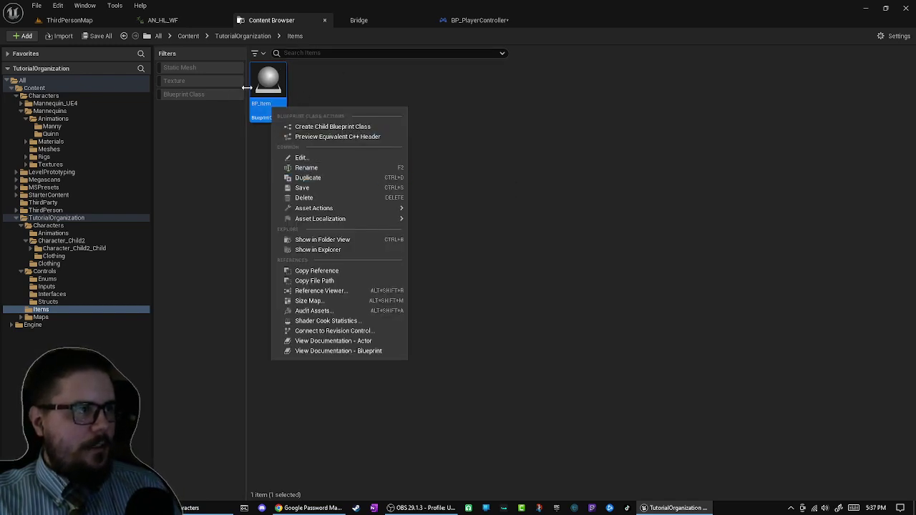
{"action": "mouse_move", "coordinate": [259, 86]}
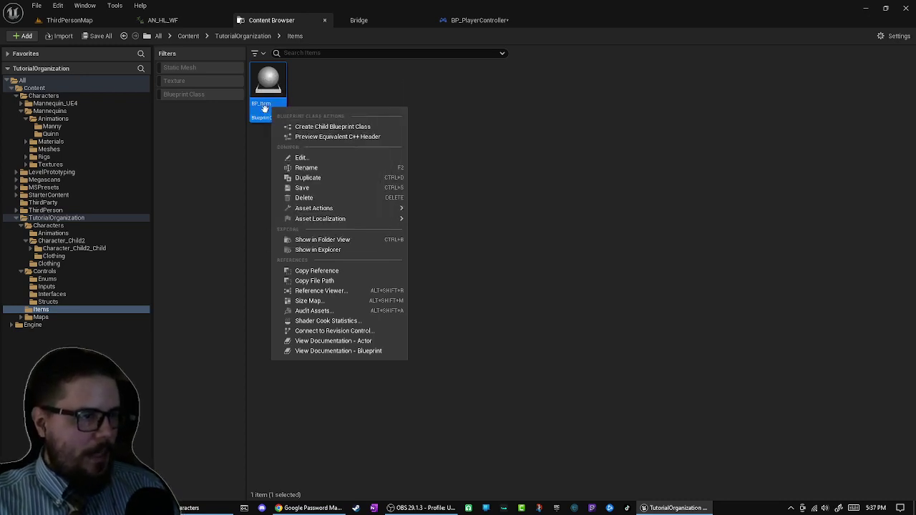
{"action": "left_click", "coordinate": [329, 126]}
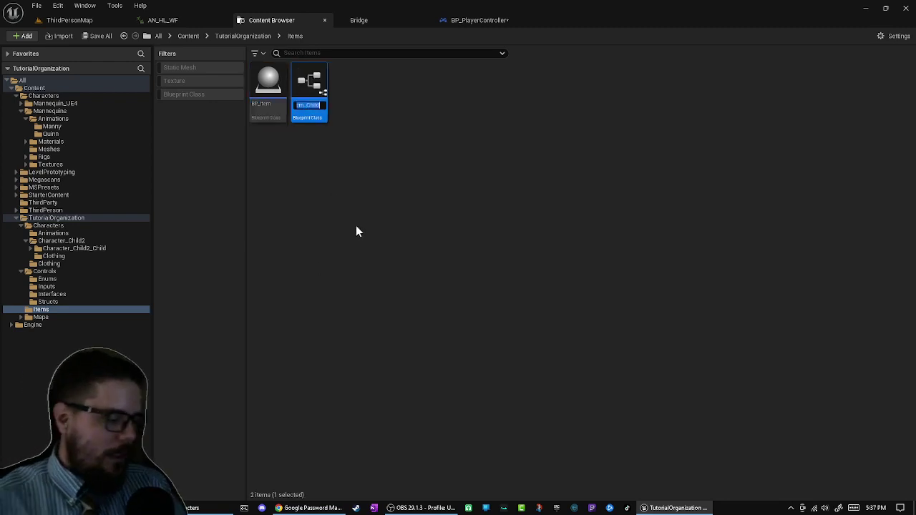
{"action": "type", "text": "BP_"}
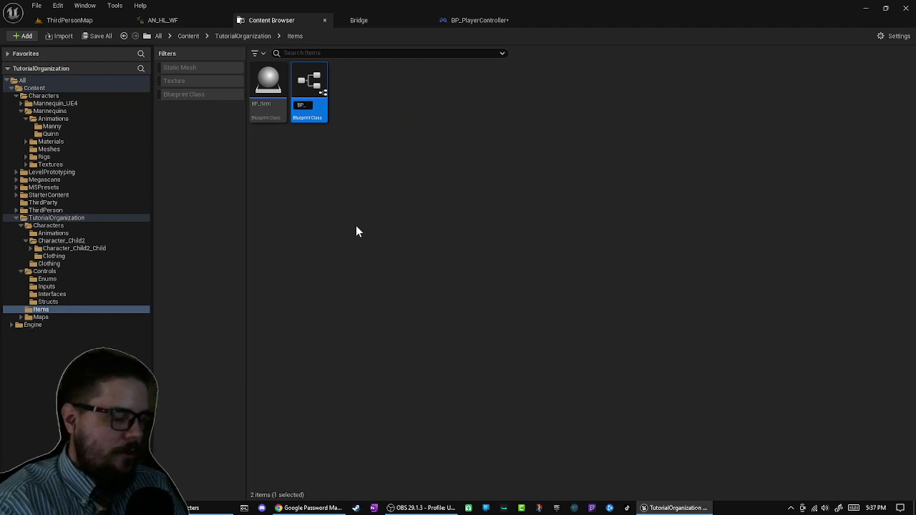
{"action": "type", "text": "Weapon"}
{"action": "key", "text": "Return"}
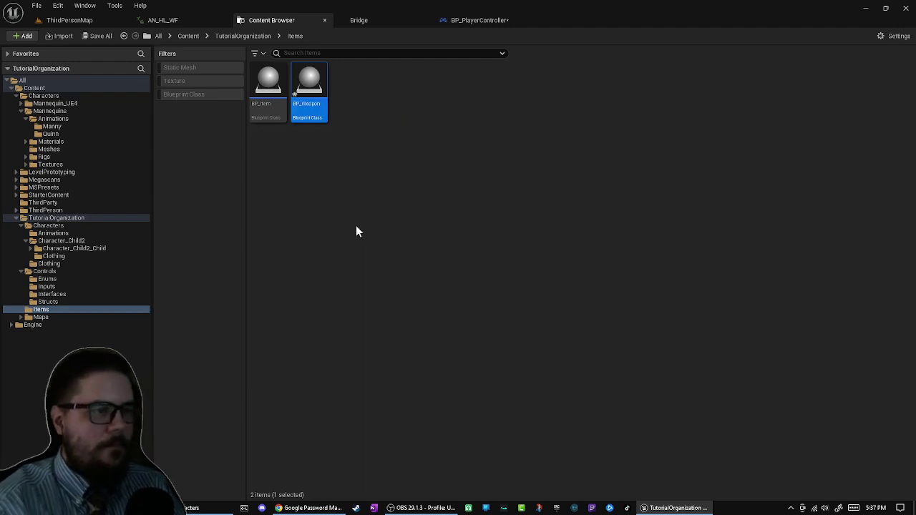
- Create a second child Blueprint of BP_Item named BP_Potion
{"action": "left_click", "coordinate": [268, 100]}
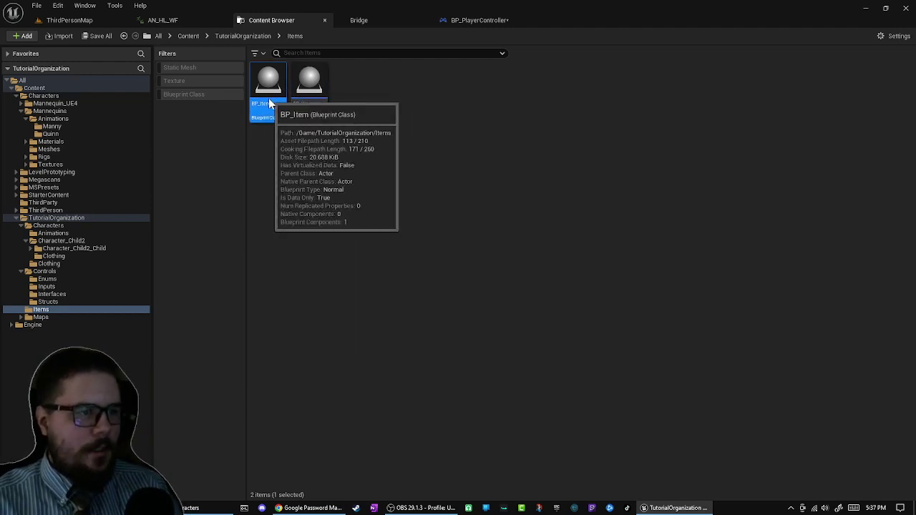
{"action": "right_click", "coordinate": [269, 101]}
{"action": "left_click", "coordinate": [337, 118]}
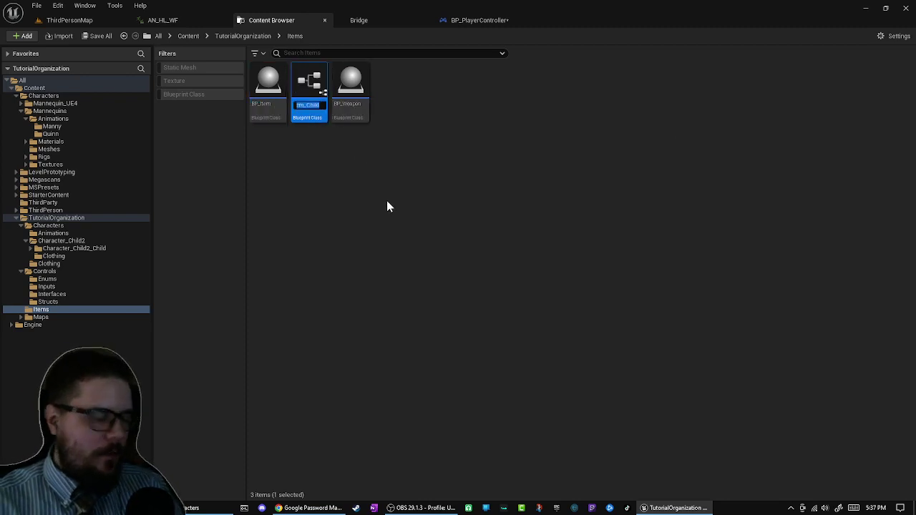
{"action": "type", "text": "BP_"}
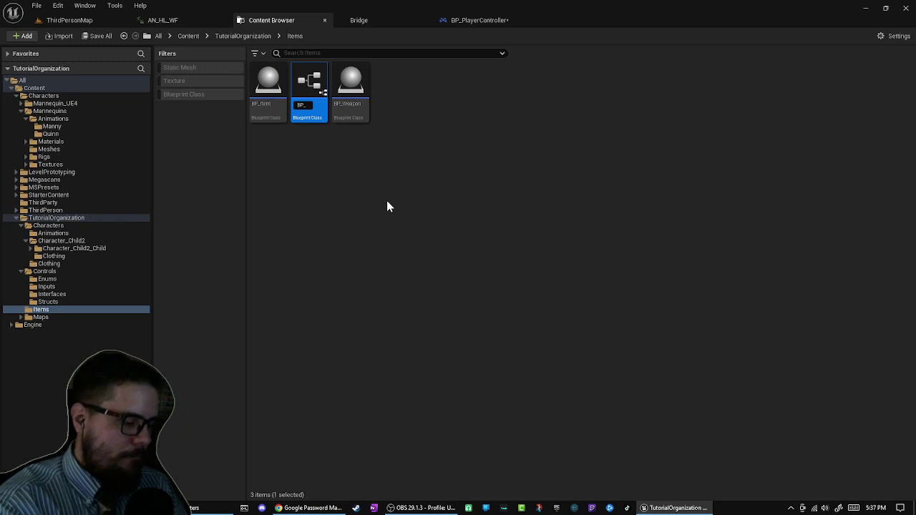
{"action": "type", "text": "Potion"}
{"action": "key", "text": "Return"}
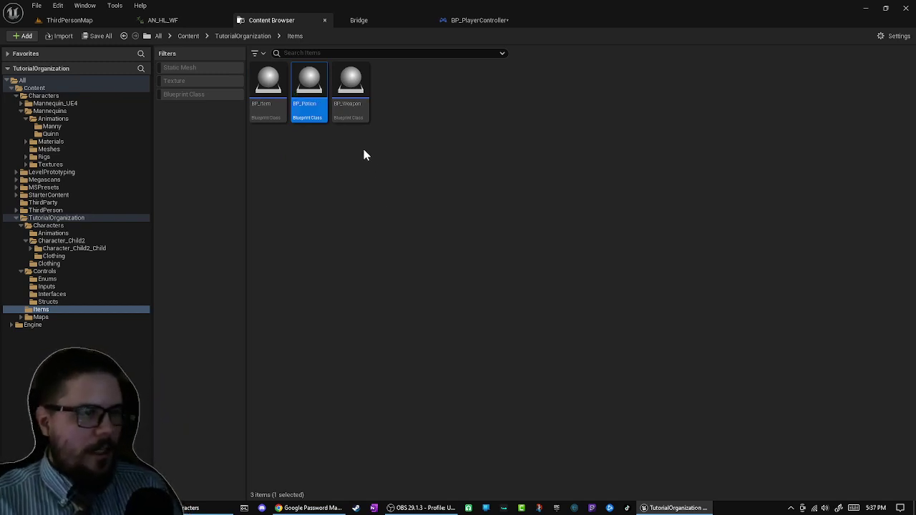
{"action": "left_click", "coordinate": [388, 198]}
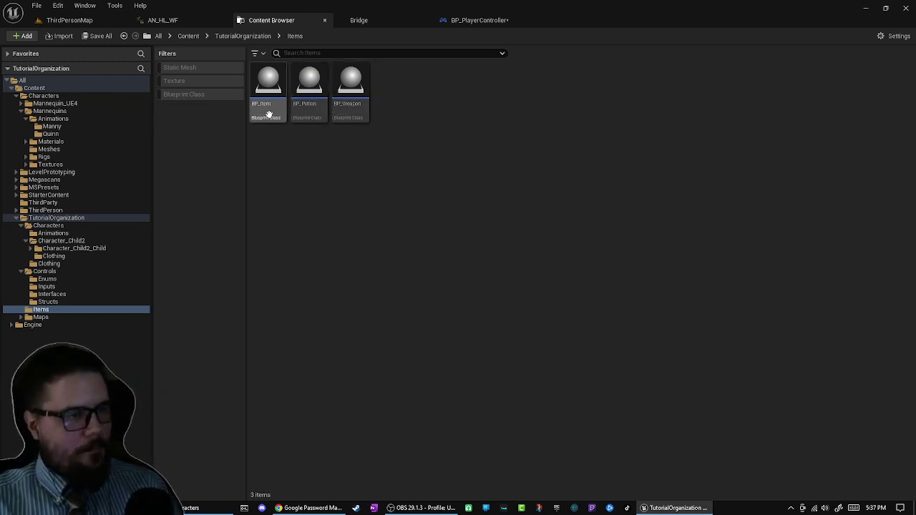
{"action": "mouse_move", "coordinate": [260, 91]}
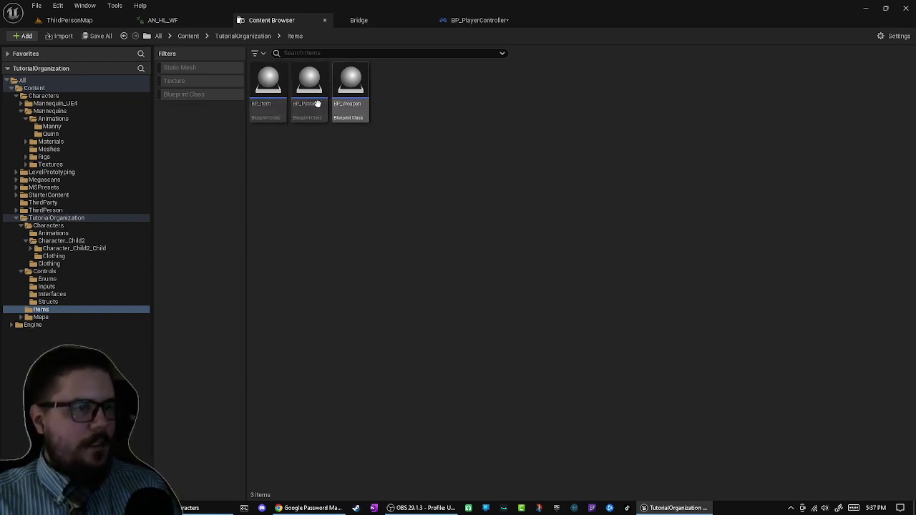
{"action": "mouse_move", "coordinate": [339, 119]}
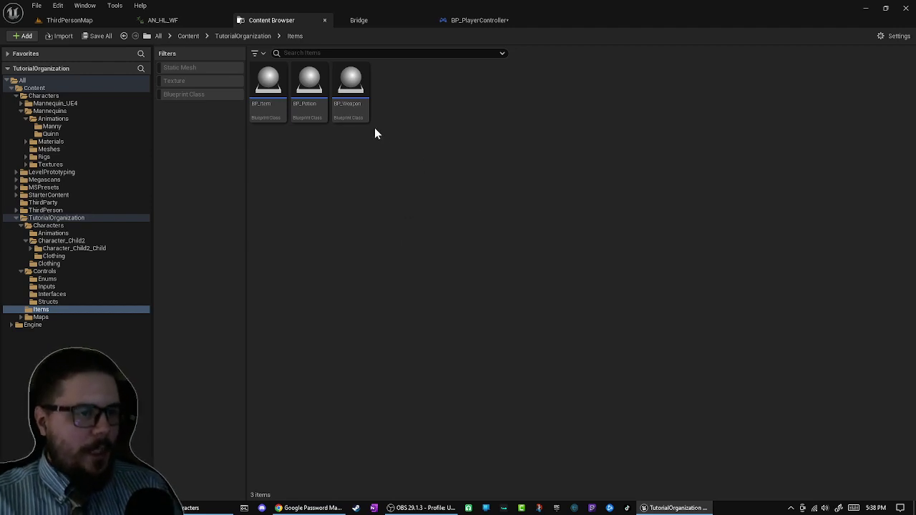
- Create a child Blueprint of BP_Weapon named BP_Sword
{"action": "right_click", "coordinate": [350, 107]}
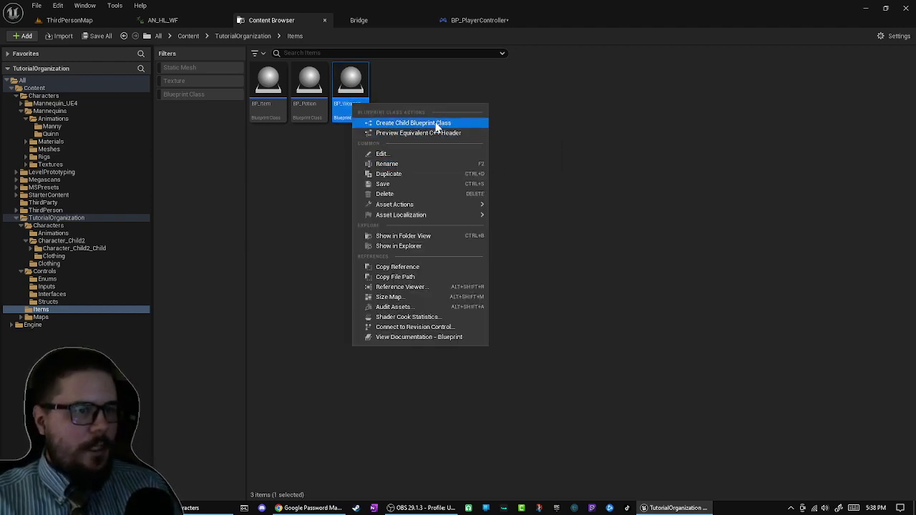
{"action": "left_click", "coordinate": [413, 124]}
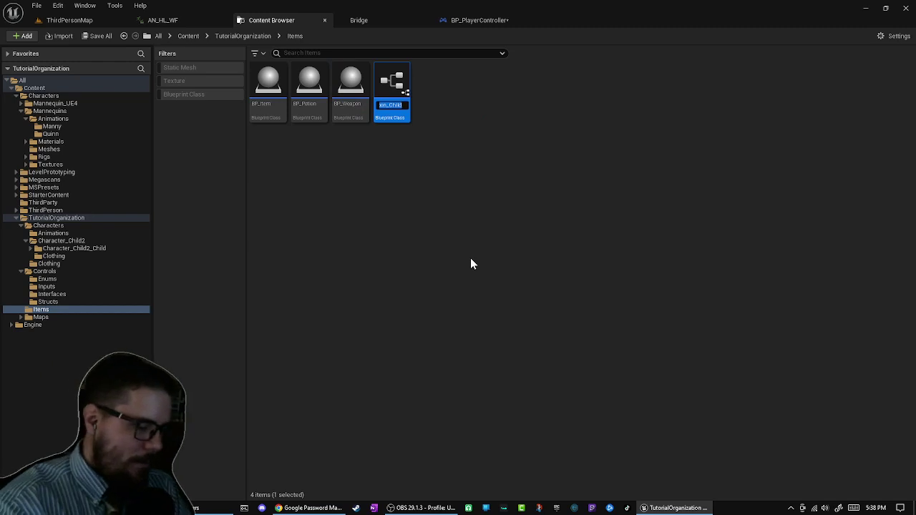
{"action": "type", "text": "BP_"}
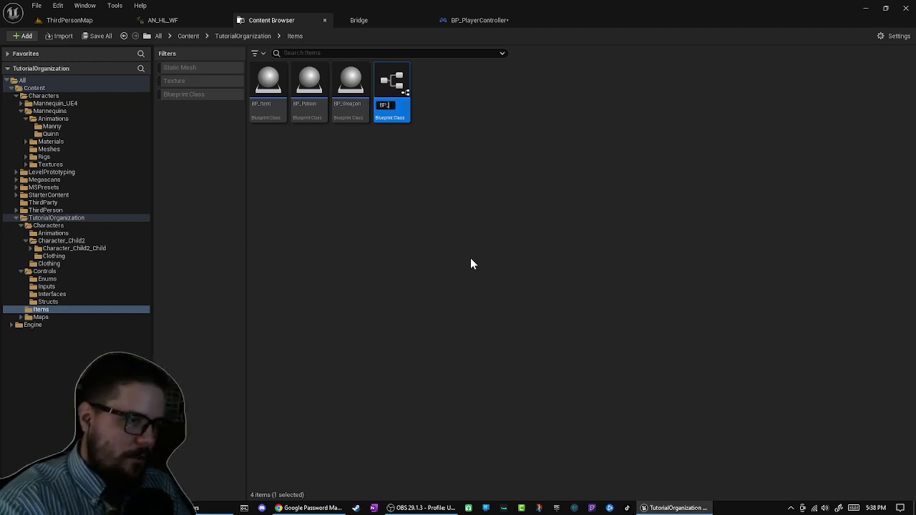
{"action": "type", "text": "Sword"}
{"action": "key", "text": "Return"}
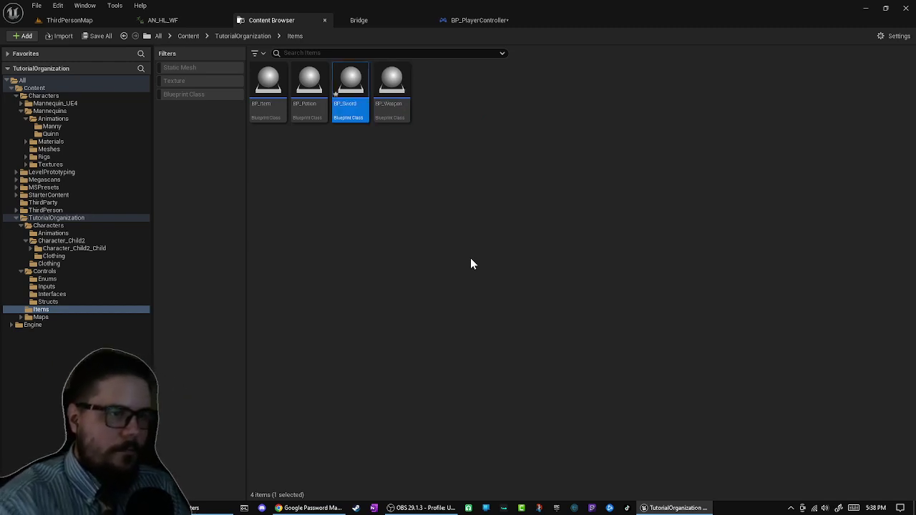
- Add a new folder named Weapons inside Items
{"action": "left_click", "coordinate": [368, 311]}
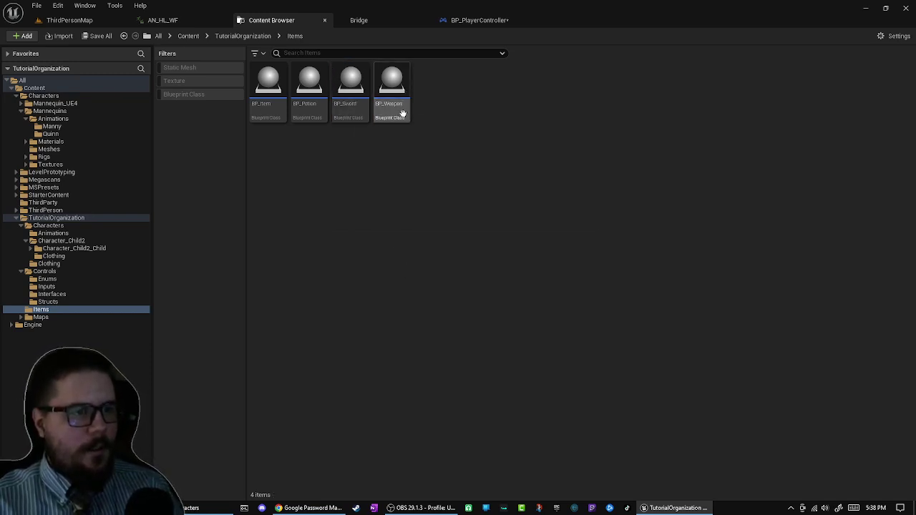
{"action": "left_click", "coordinate": [358, 100]}
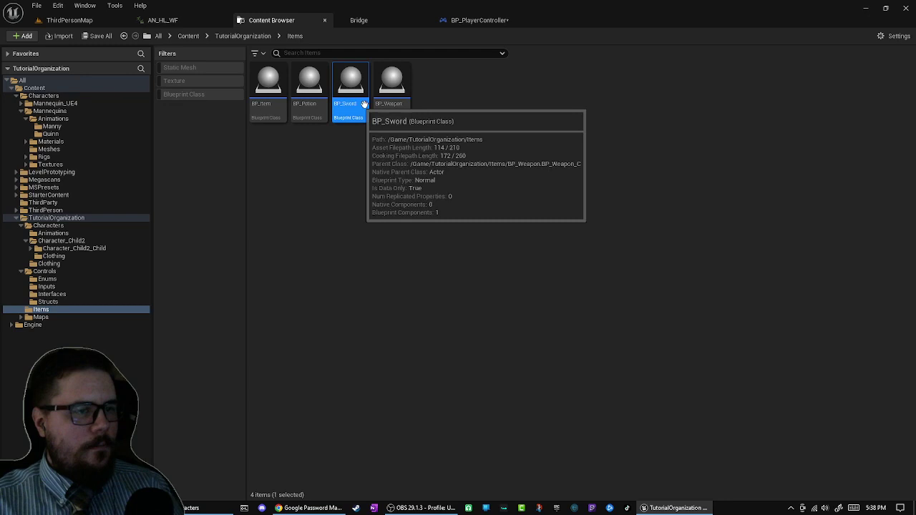
{"action": "left_click", "coordinate": [392, 101], "text": "ctrl"}
{"action": "right_click", "coordinate": [327, 178]}
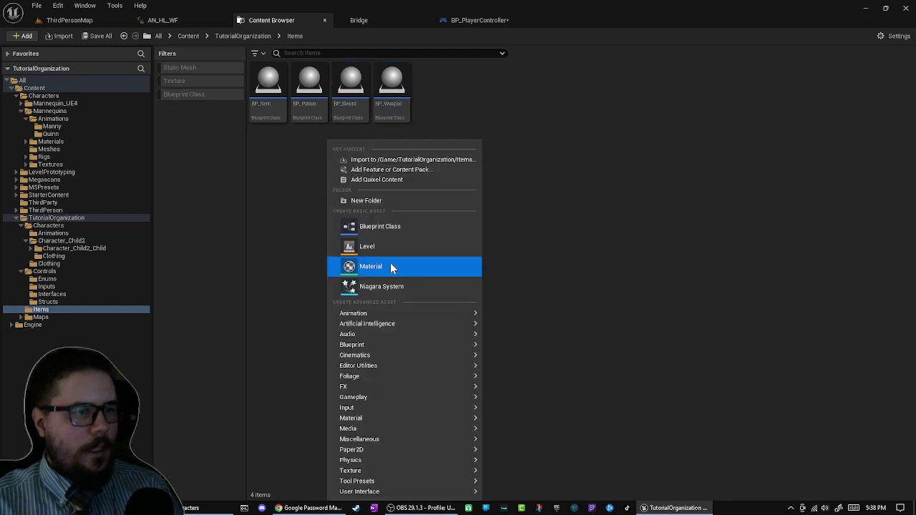
{"action": "left_click", "coordinate": [395, 200]}
{"action": "type", "text": "Wea"}
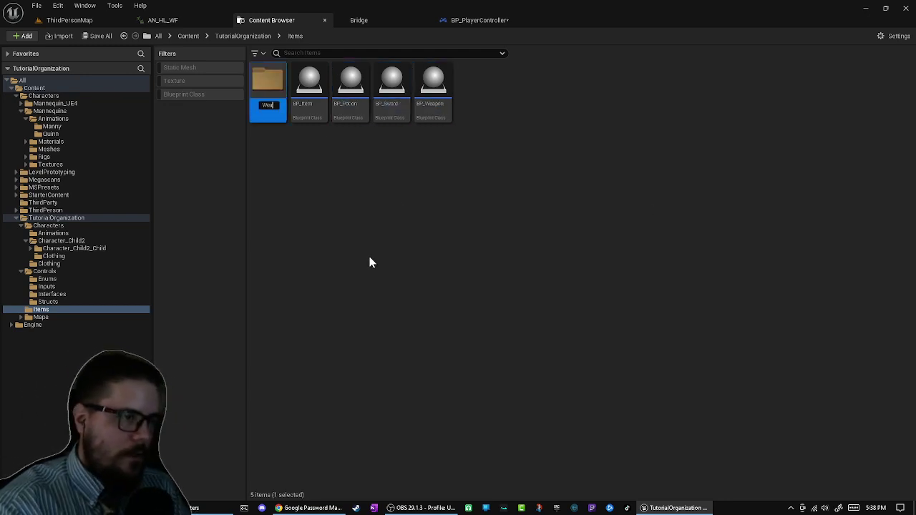
{"action": "type", "text": "pons"}
{"action": "key", "text": "Return"}
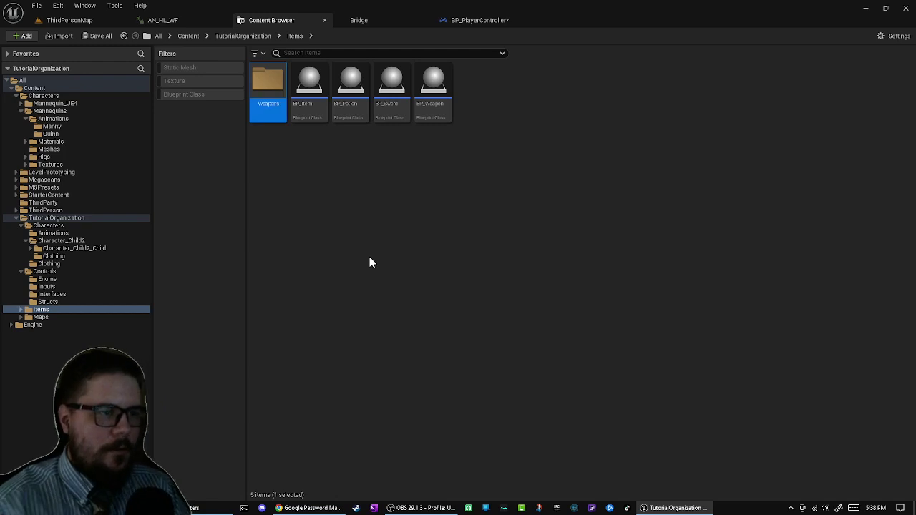
- Move BP_Sword and BP_Weapon into the Weapons folder and open it
{"action": "left_click_drag", "start_coordinate": [387, 165], "coordinate": [255, 104]}
{"action": "left_click", "coordinate": [300, 121]}
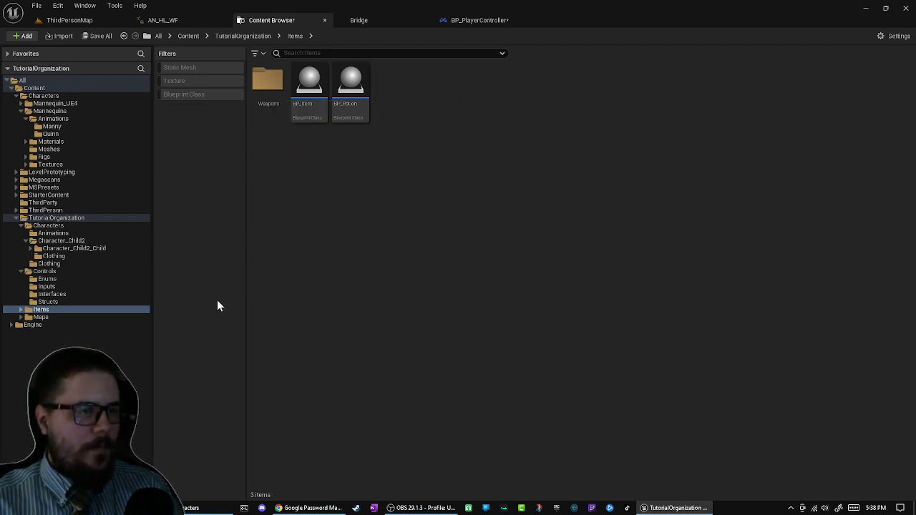
{"action": "mouse_move", "coordinate": [300, 109]}
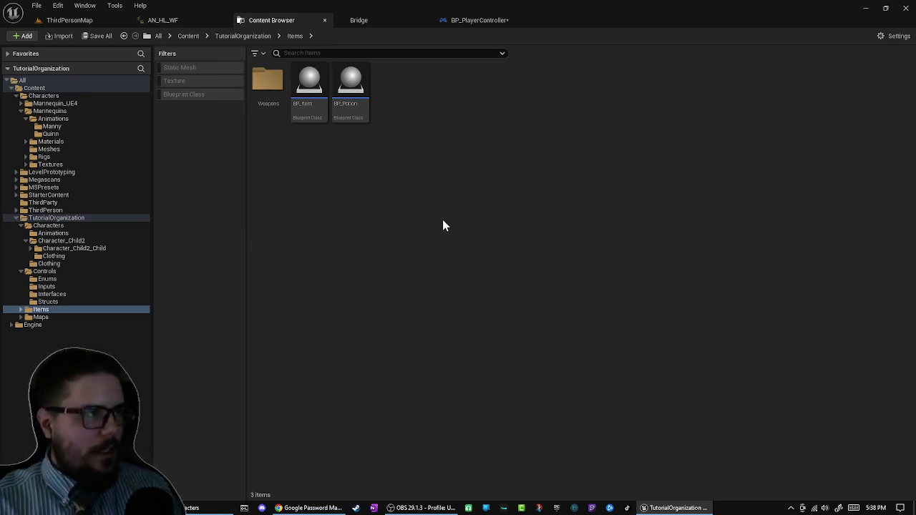
{"action": "left_click_drag", "start_coordinate": [268, 82], "coordinate": [273, 99]}
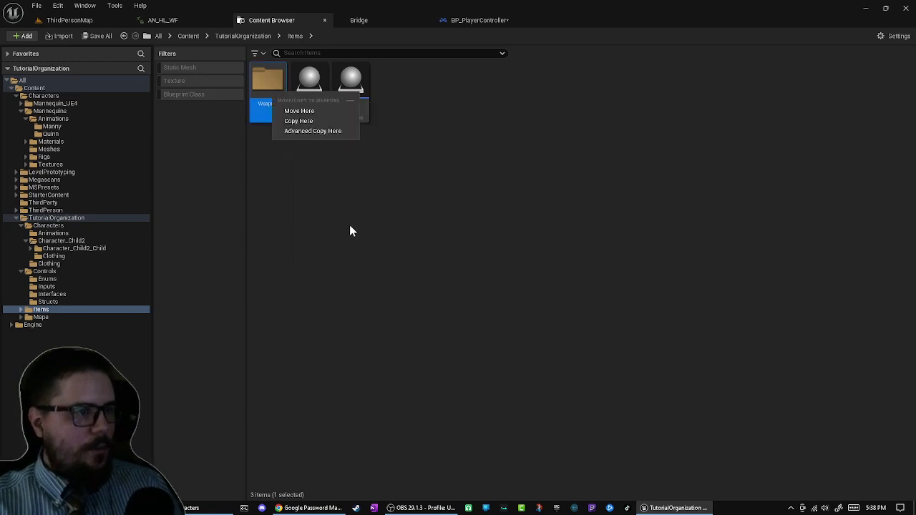
{"action": "left_click", "coordinate": [299, 110]}
{"action": "double_click", "coordinate": [266, 77]}
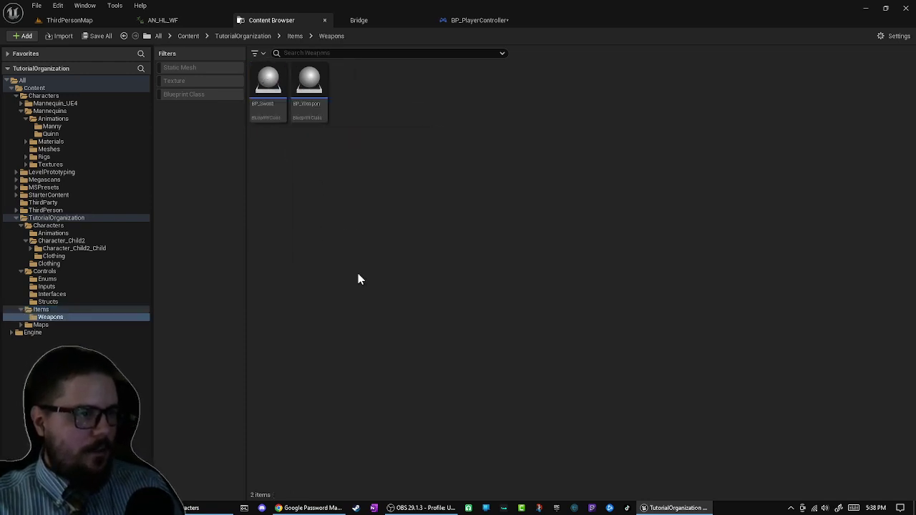
- Create a child Blueprint of BP_Sword named BP_UltimateBestBladeEver
{"action": "right_click", "coordinate": [318, 102]}
{"action": "left_click", "coordinate": [285, 156]}
{"action": "right_click", "coordinate": [269, 105]}
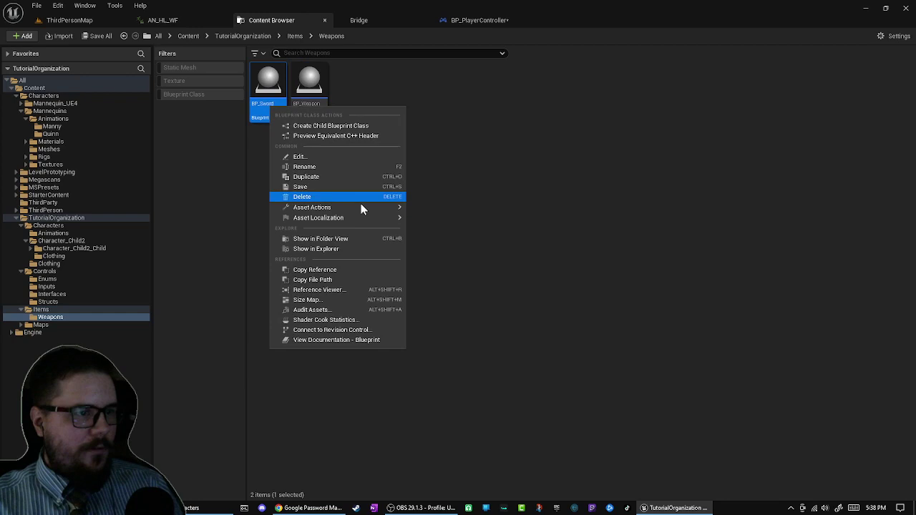
{"action": "left_click", "coordinate": [347, 128]}
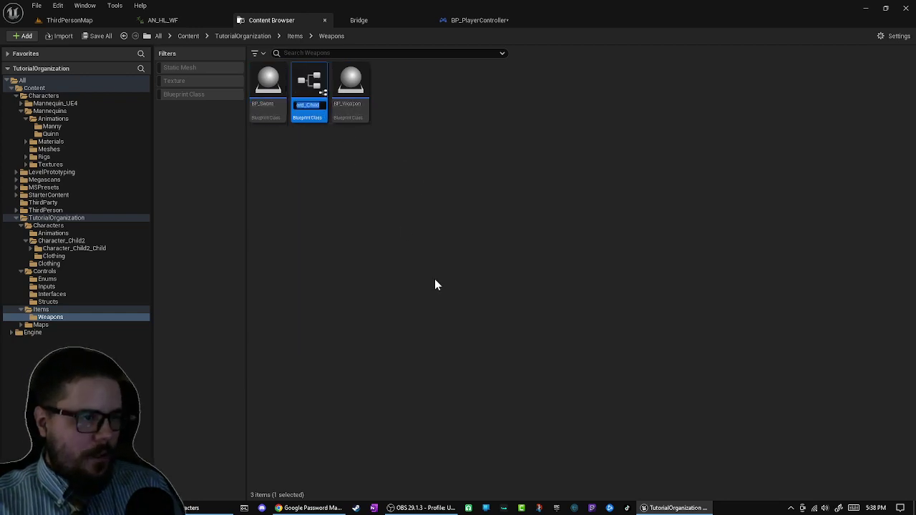
{"action": "type", "text": "BP"}
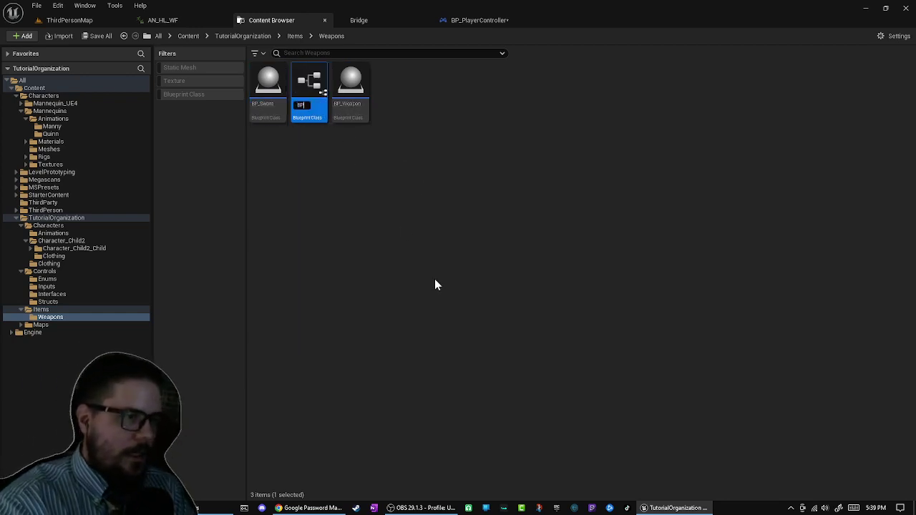
{"action": "type", "text": "_UI"}
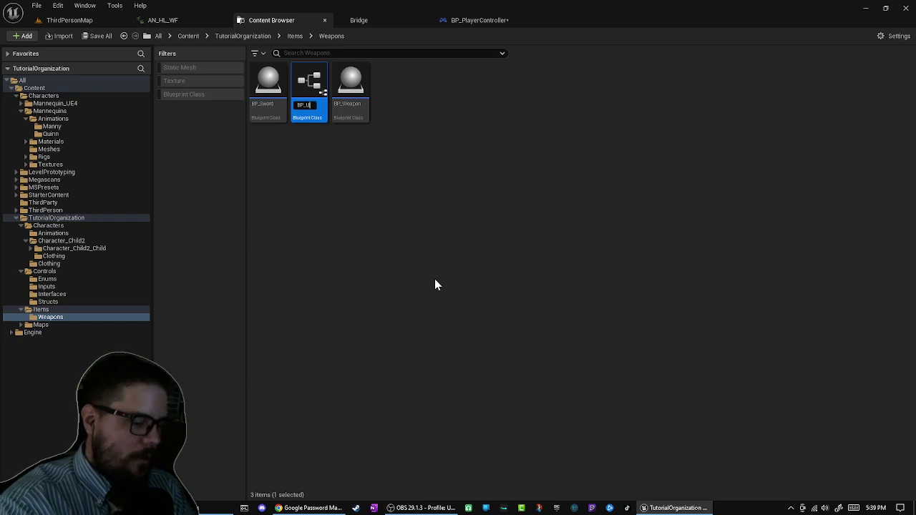
{"action": "type", "text": "t"}
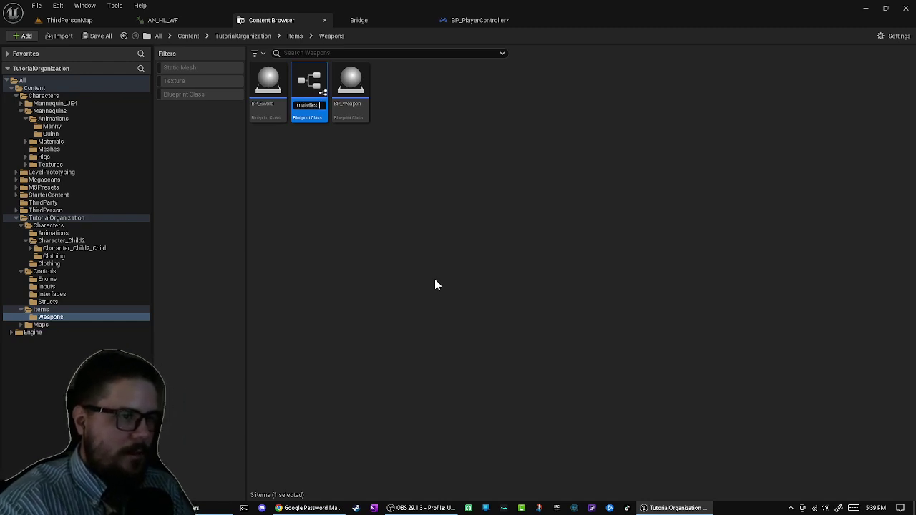
{"action": "type", "text": "imateBestBladeEver"}
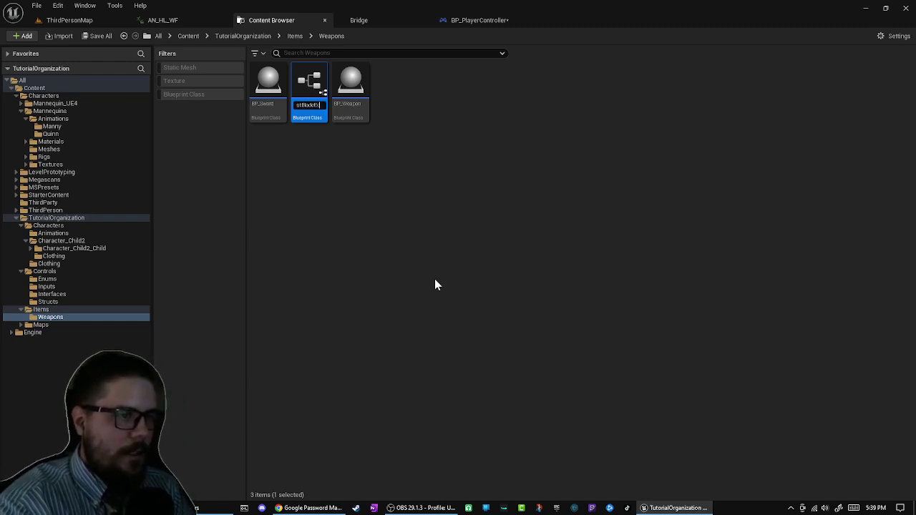
{"action": "key", "text": "Return"}
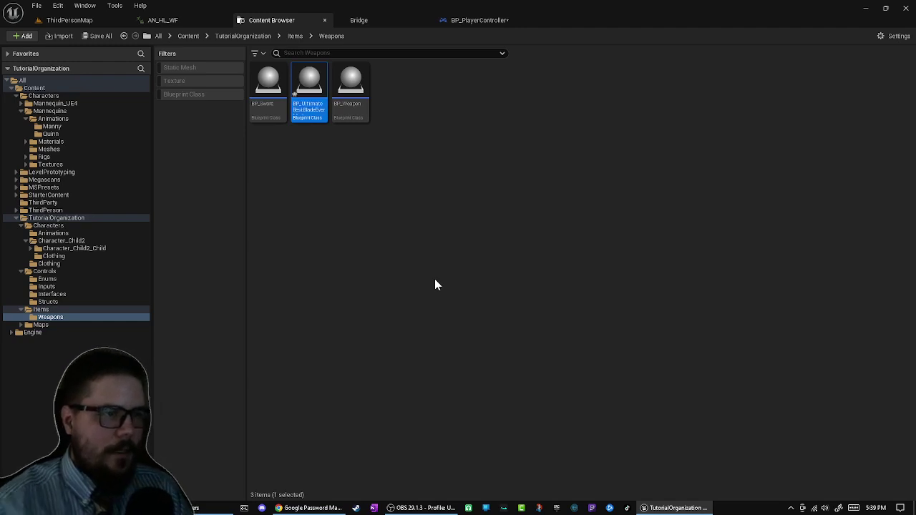
- Create a child Blueprint of BP_Weapon named BP_Bow
{"action": "left_click", "coordinate": [331, 192]}
{"action": "right_click", "coordinate": [355, 106]}
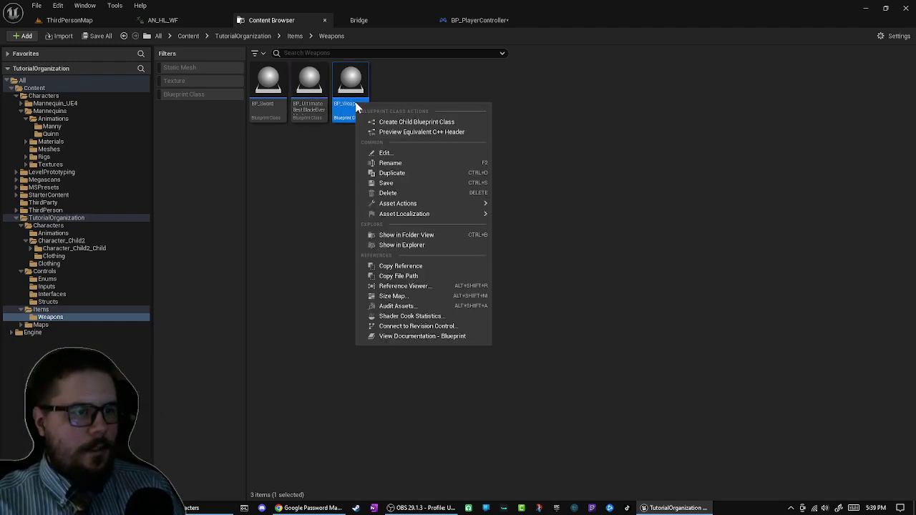
{"action": "left_click", "coordinate": [430, 123]}
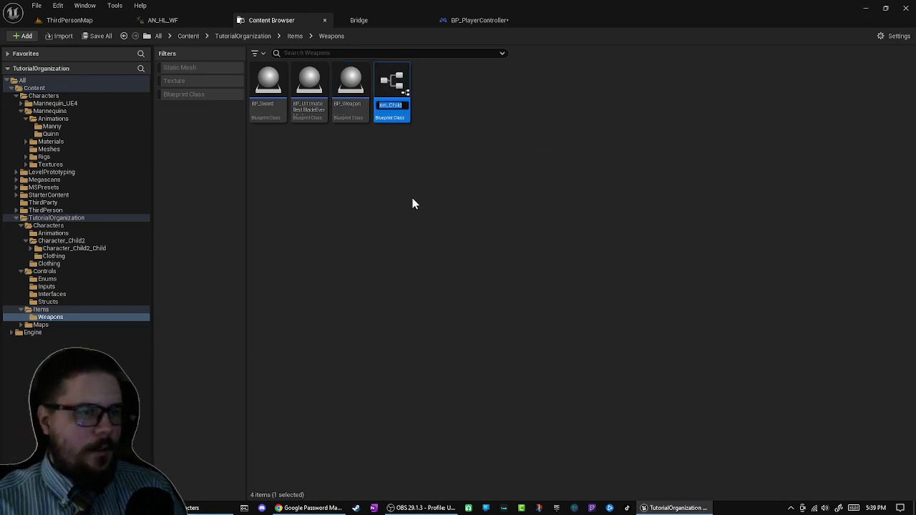
{"action": "type", "text": "BP_"}
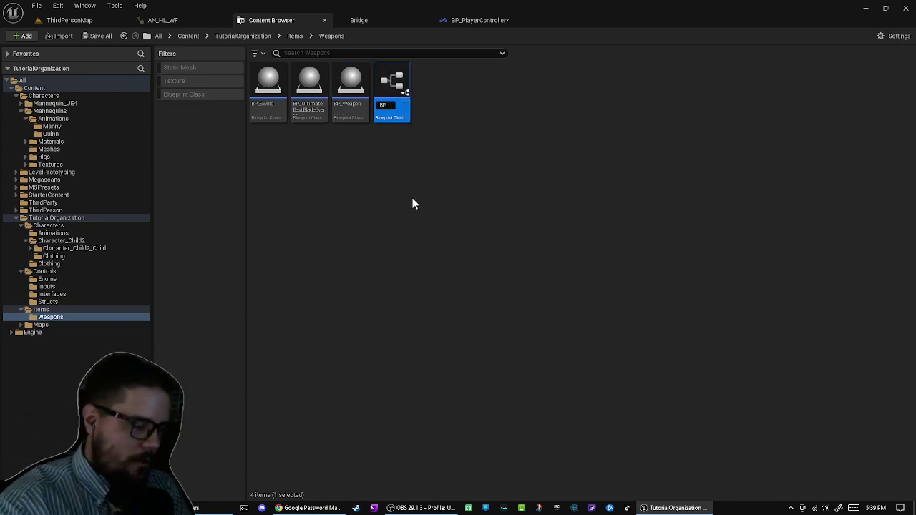
{"action": "type", "text": "Riw"}
{"action": "key", "text": "Return"}
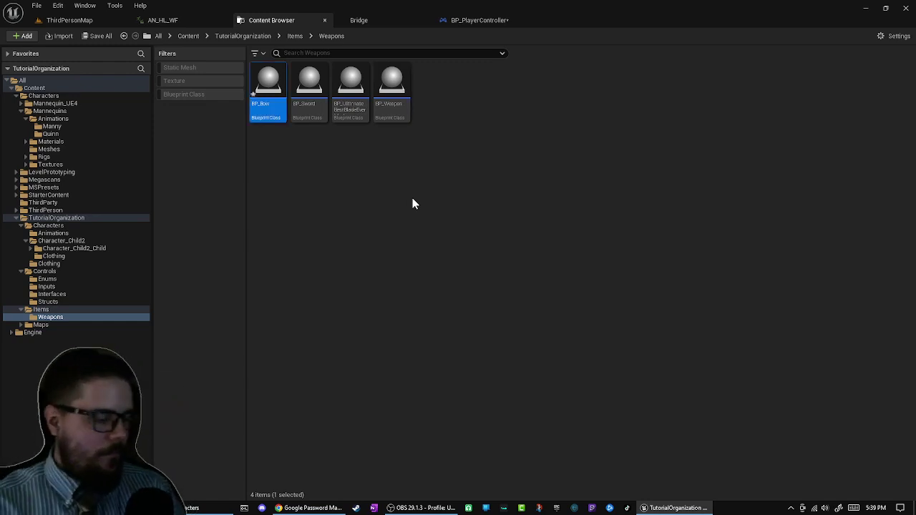
- Add a new folder inside Weapons and name it Sword
{"action": "left_click", "coordinate": [297, 197]}
{"action": "right_click", "coordinate": [313, 172]}
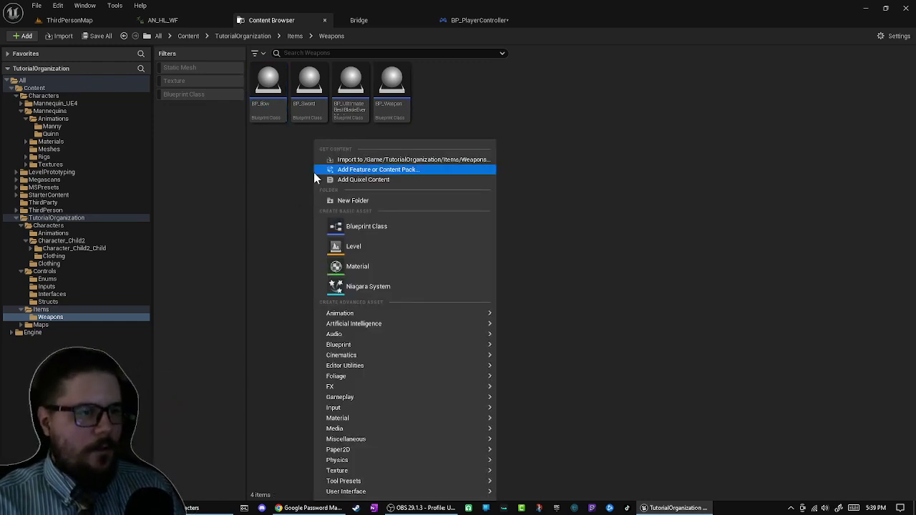
{"action": "left_click", "coordinate": [402, 200]}
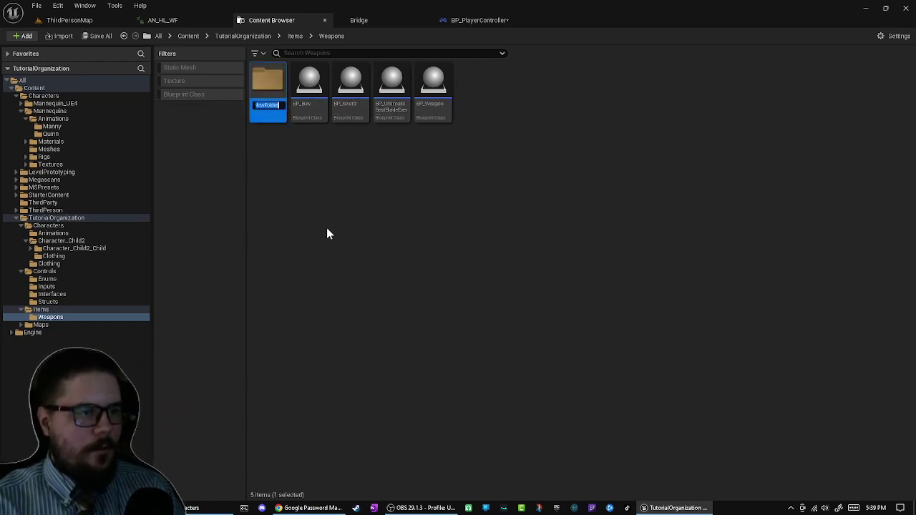
{"action": "left_click", "coordinate": [270, 105]}
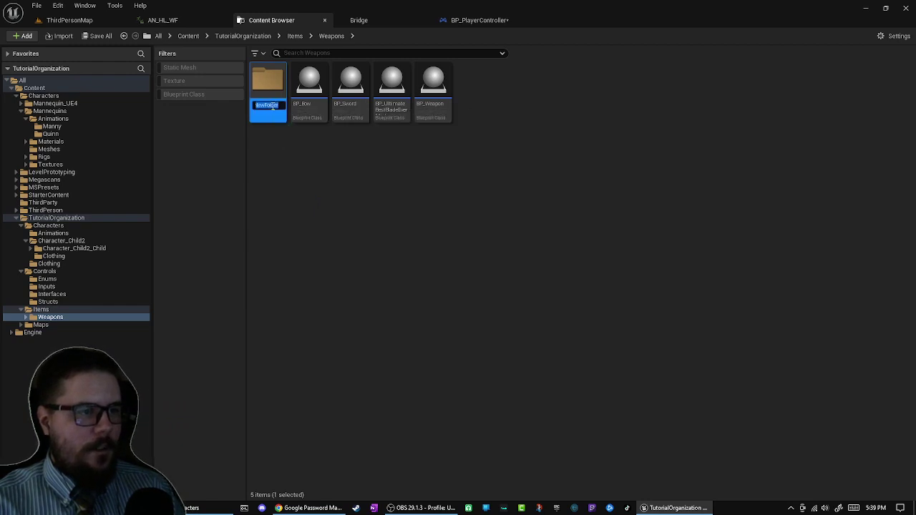
{"action": "type", "text": "Sword"}
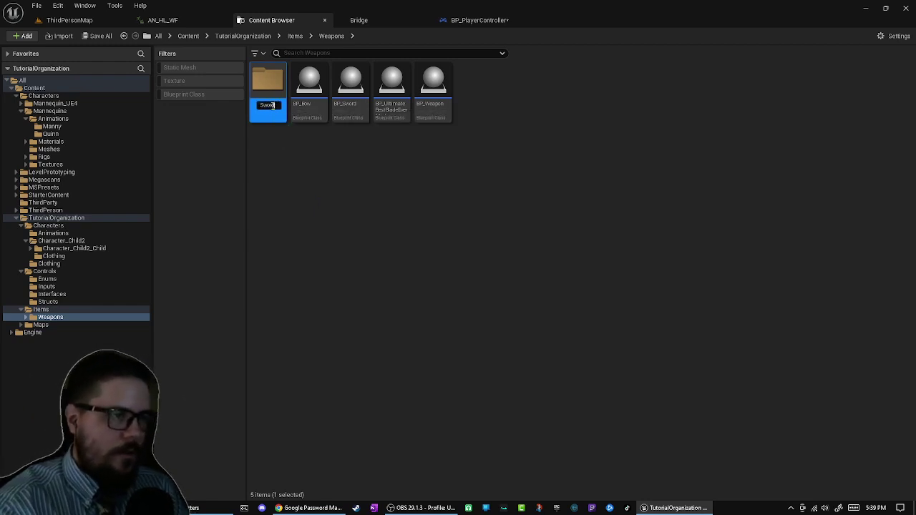
{"action": "key", "text": "Return"}
- Move BP_Sword and BP_UltimateBestBladeEver into the Sword folder
{"action": "left_click", "coordinate": [422, 199]}
{"action": "left_click", "coordinate": [356, 114]}
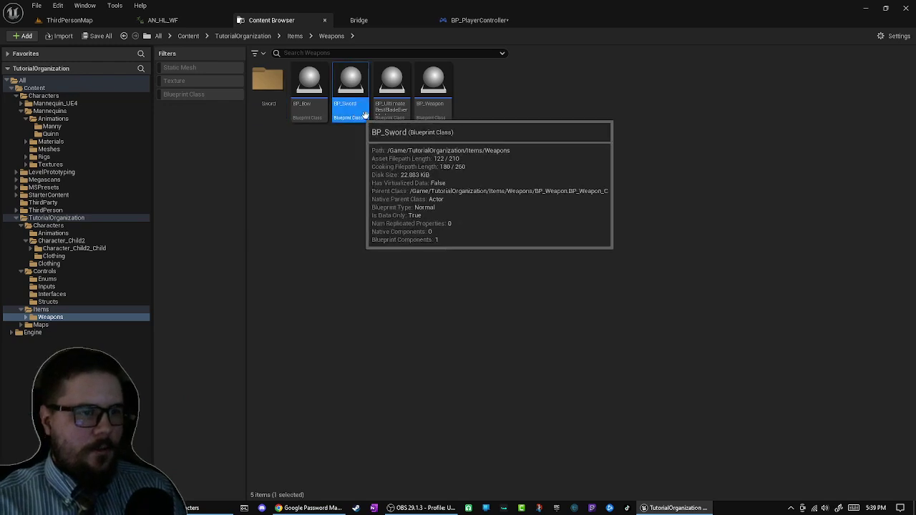
{"action": "left_click", "coordinate": [388, 111], "text": "ctrl"}
{"action": "left_click_drag", "start_coordinate": [386, 118], "coordinate": [267, 100]}
{"action": "left_click", "coordinate": [292, 120]}
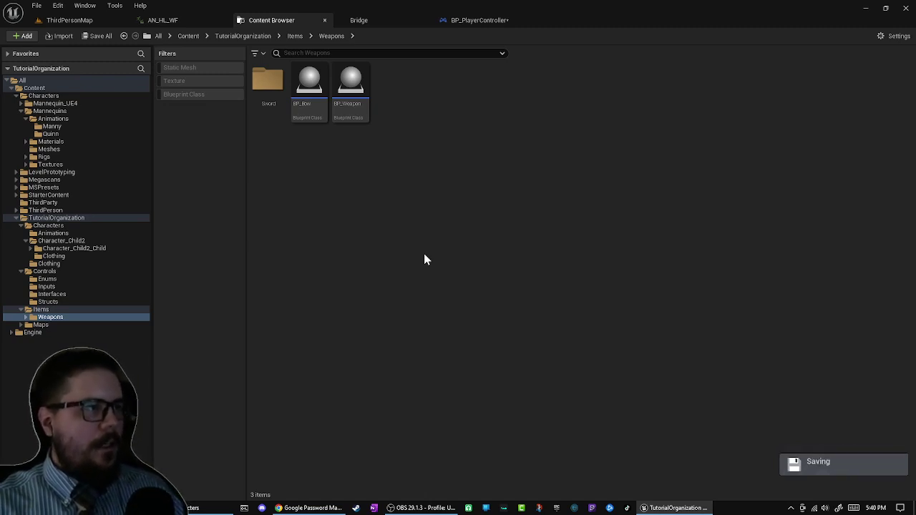
- Go to Characters in the folder tree and open its Animations folder
{"action": "left_click", "coordinate": [58, 225]}
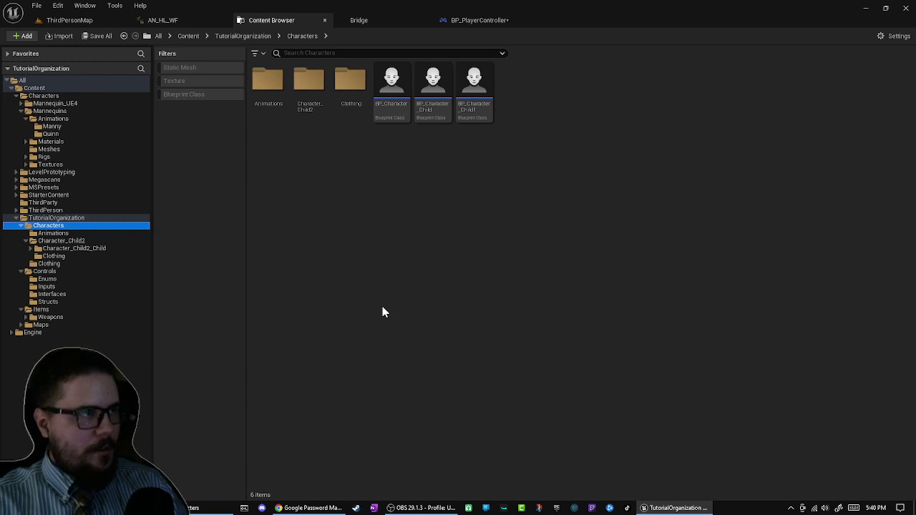
{"action": "left_click", "coordinate": [313, 80]}
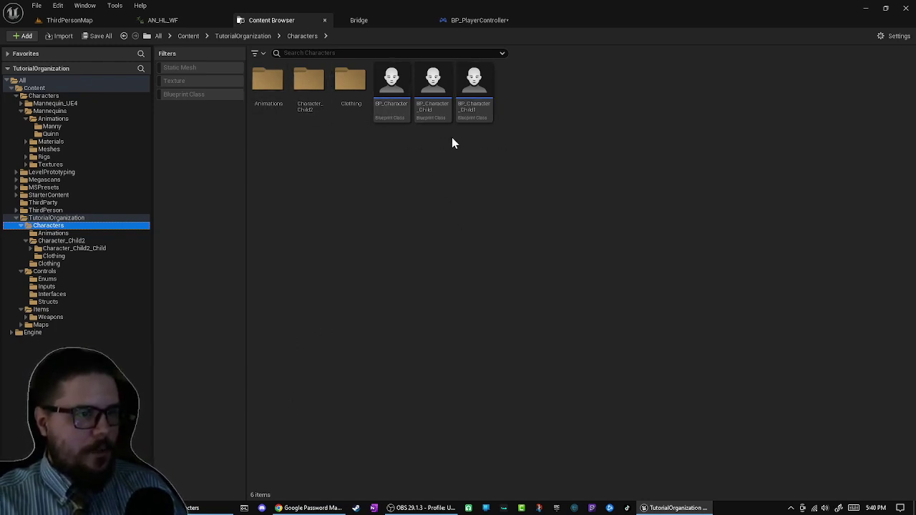
{"action": "left_click", "coordinate": [283, 117]}
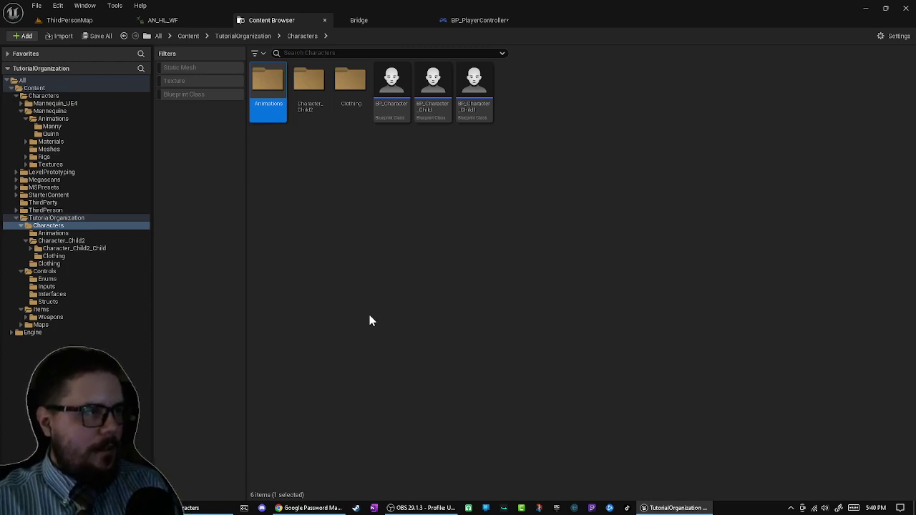
{"action": "double_click", "coordinate": [272, 90]}
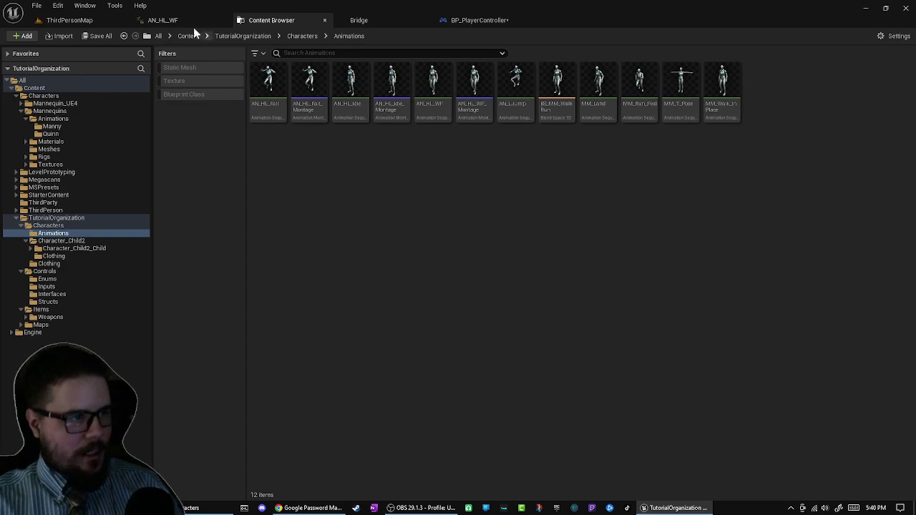
- In the AN_HL_WF editor's asset list, sort by Path (toggling order), then by Name
{"action": "left_click", "coordinate": [168, 20]}
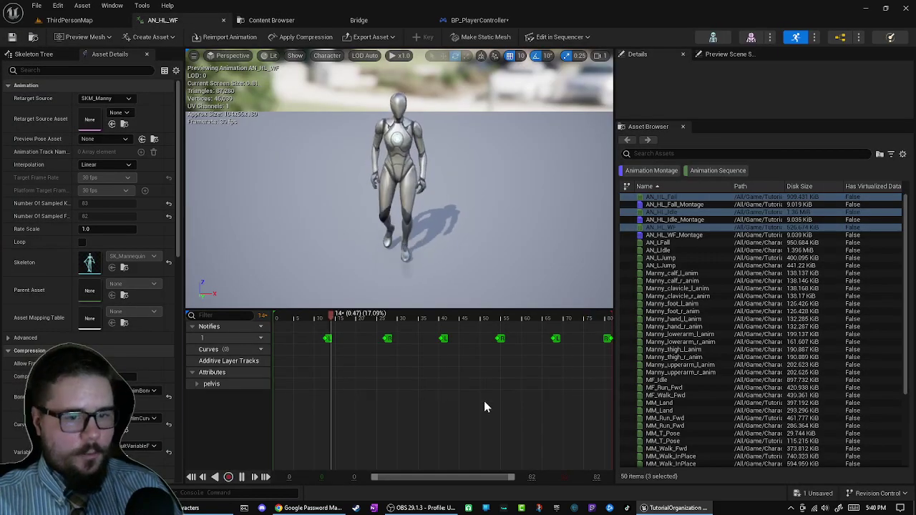
{"action": "left_click", "coordinate": [672, 273]}
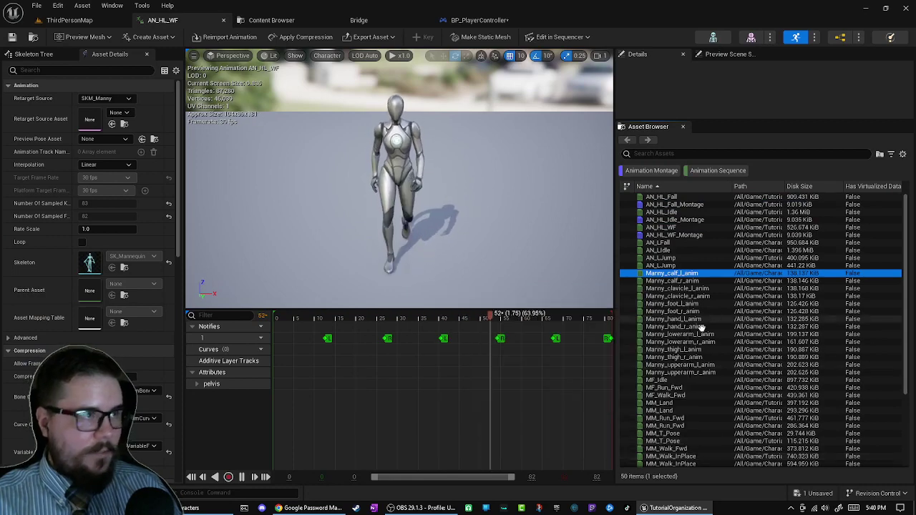
{"action": "scroll", "coordinate": [723, 329], "scroll_direction": "down", "scroll_amount": 1}
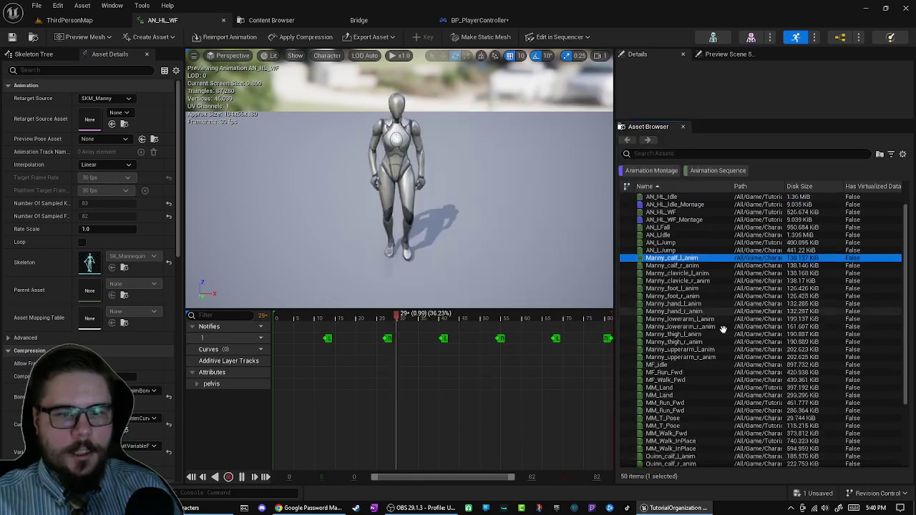
{"action": "scroll", "coordinate": [723, 329], "scroll_direction": "down", "scroll_amount": 4}
{"action": "scroll", "coordinate": [736, 334], "scroll_direction": "up", "scroll_amount": 5}
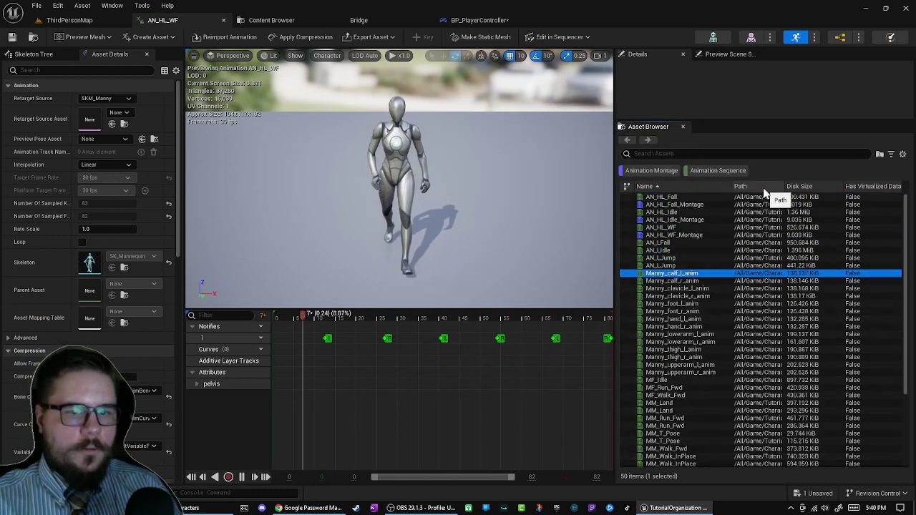
{"action": "left_click", "coordinate": [763, 189]}
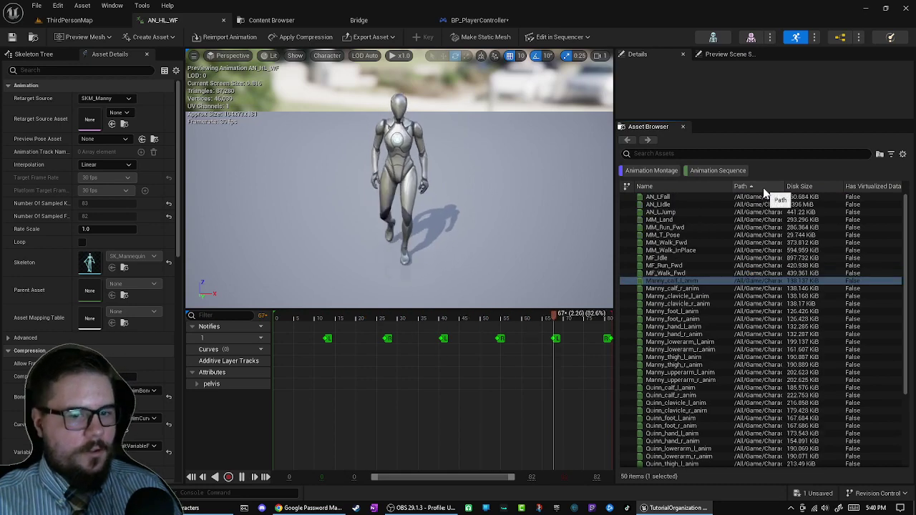
{"action": "left_click", "coordinate": [763, 188]}
{"action": "left_click", "coordinate": [763, 187]}
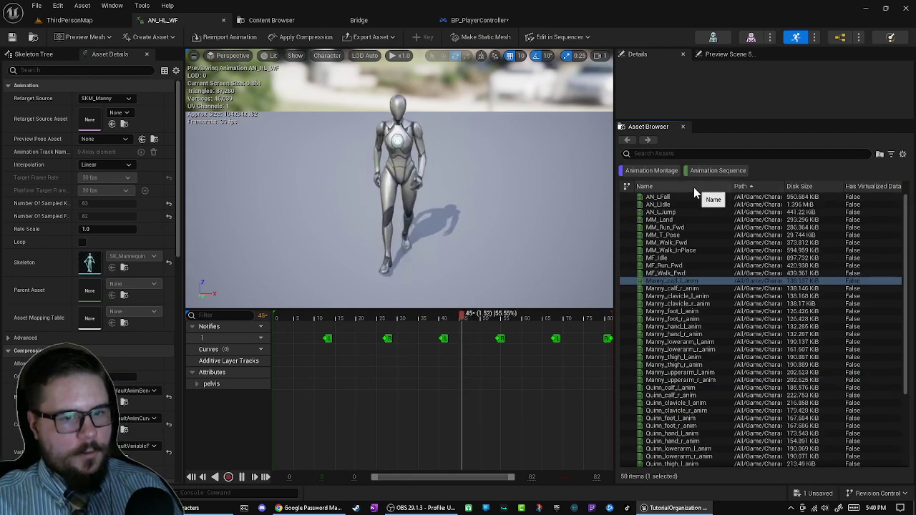
{"action": "left_click", "coordinate": [694, 187]}
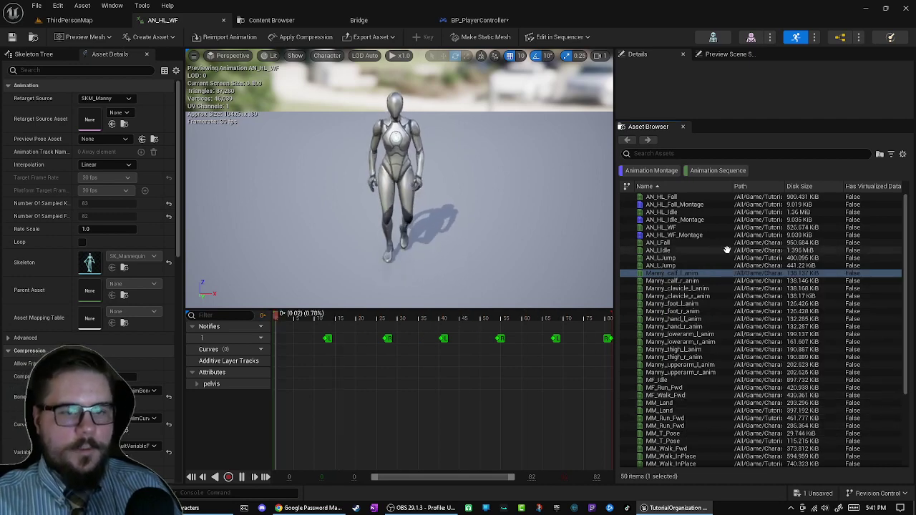
- Return to the Content Browser via the Characters breadcrumb and open the Controls folder
{"action": "mouse_move", "coordinate": [717, 398]}
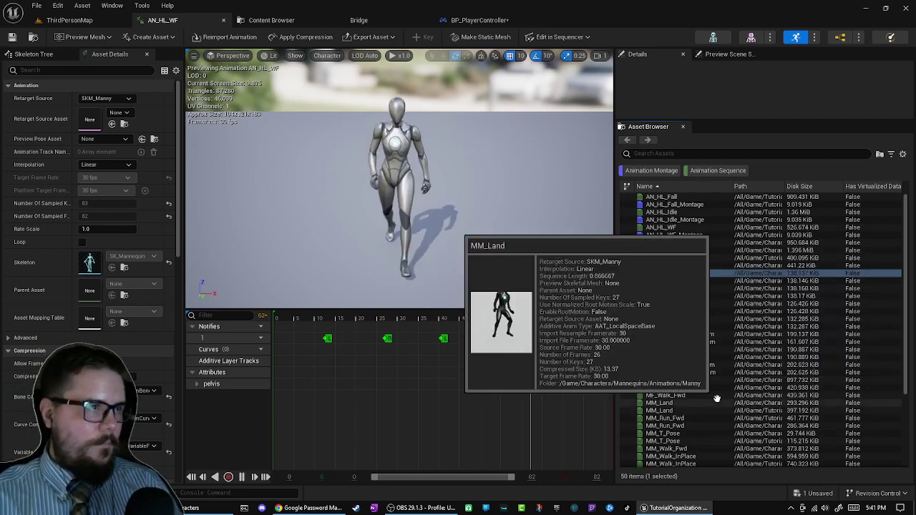
{"action": "left_click", "coordinate": [279, 20]}
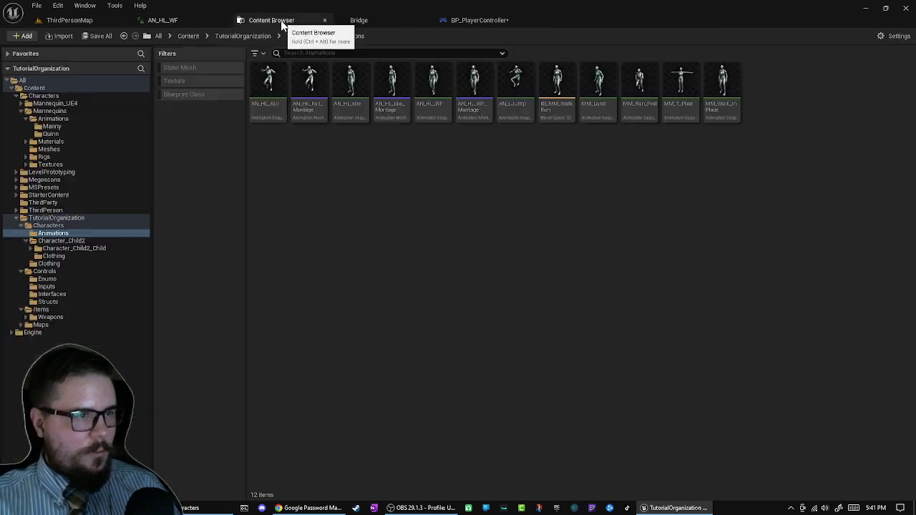
{"action": "left_click", "coordinate": [306, 35]}
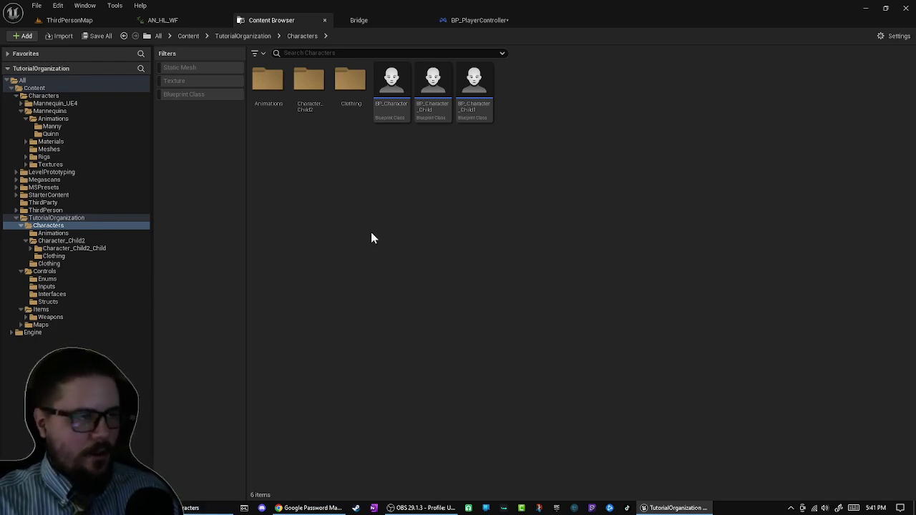
{"action": "left_click", "coordinate": [346, 74]}
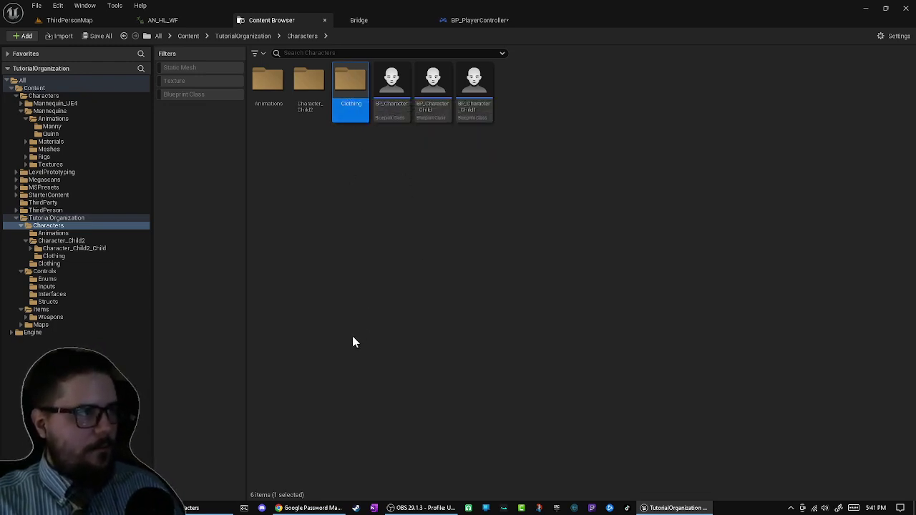
{"action": "left_click", "coordinate": [54, 272]}
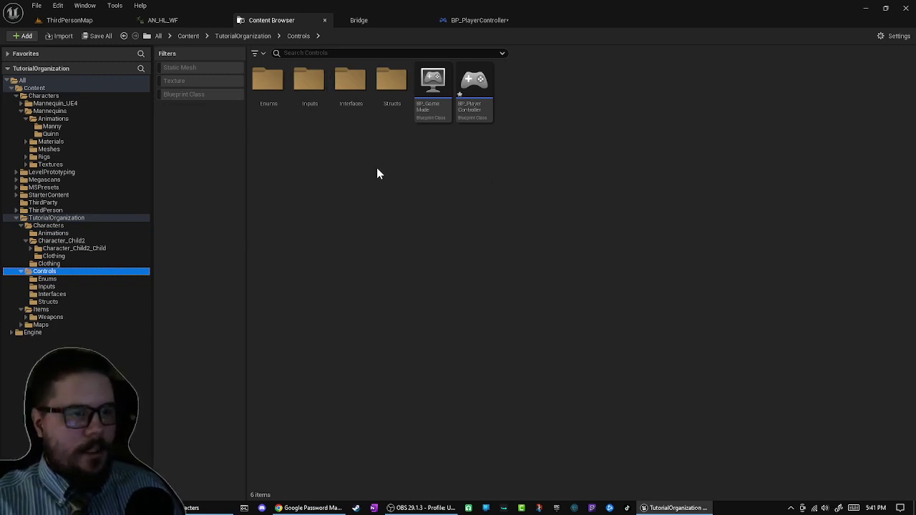
{"action": "left_click", "coordinate": [442, 114]}
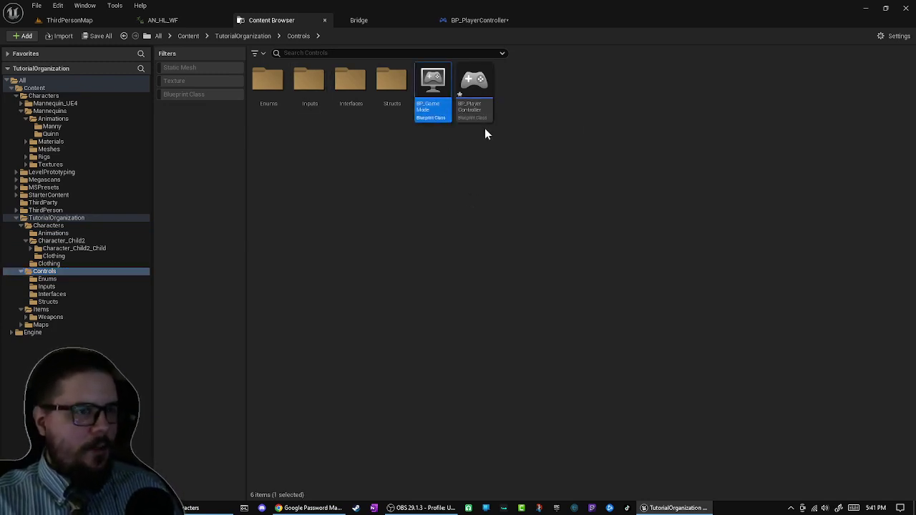
{"action": "left_click", "coordinate": [475, 93]}
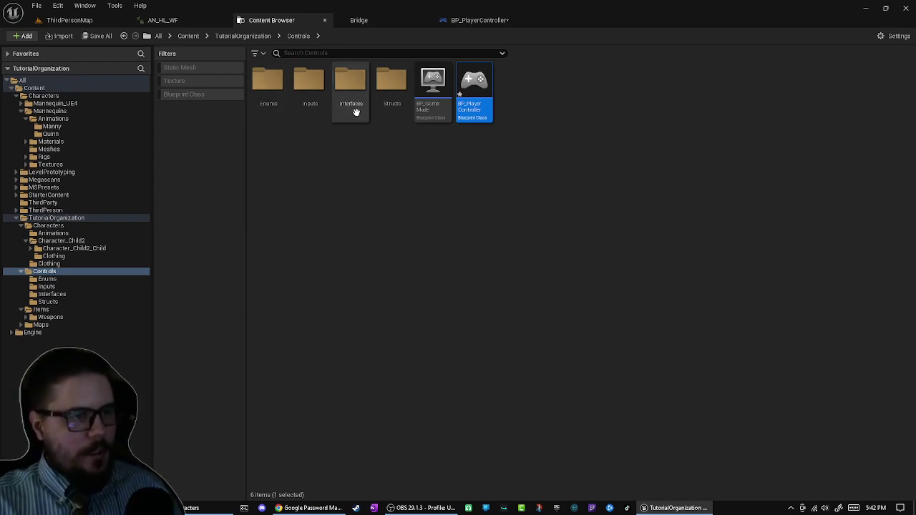
{"action": "left_click", "coordinate": [395, 105]}
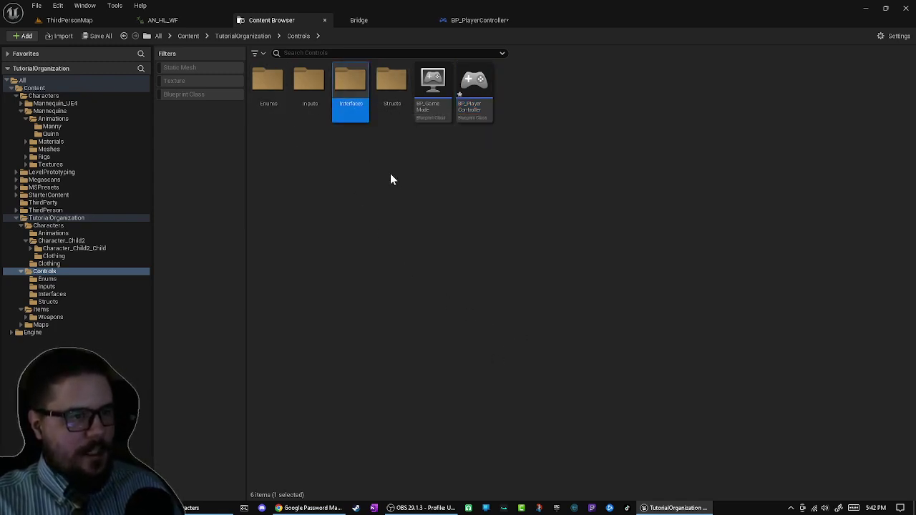
{"action": "left_click", "coordinate": [266, 100]}
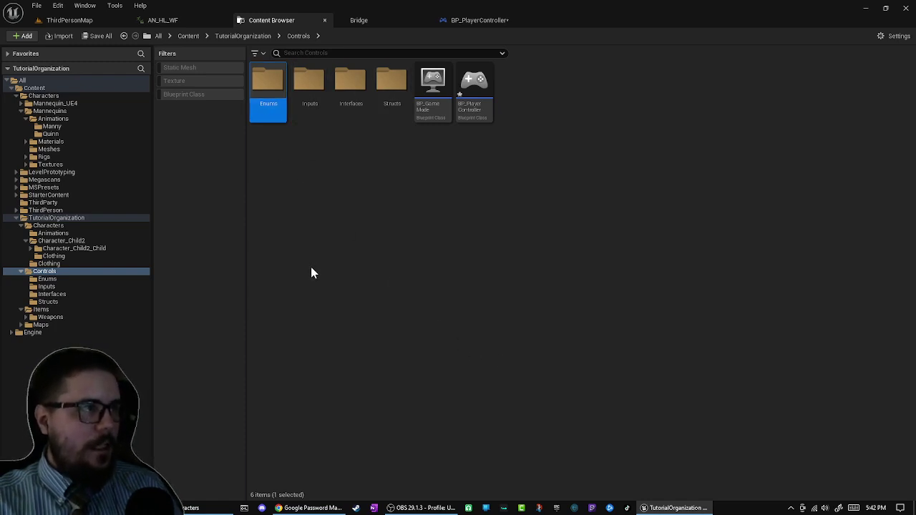
- Use the TutorialOrganization breadcrumb to return there, then highlight and deselect Maps
{"action": "left_click", "coordinate": [246, 36]}
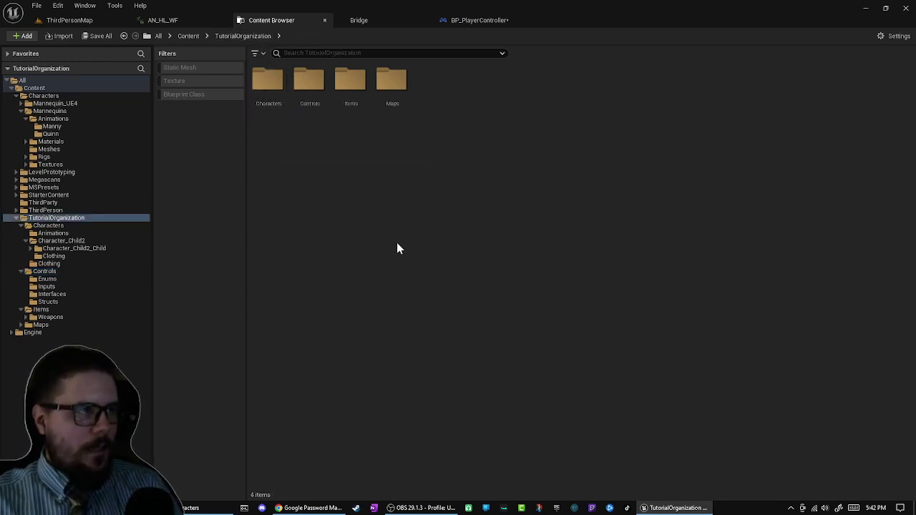
{"action": "left_click", "coordinate": [391, 85]}
{"action": "left_click", "coordinate": [390, 299]}
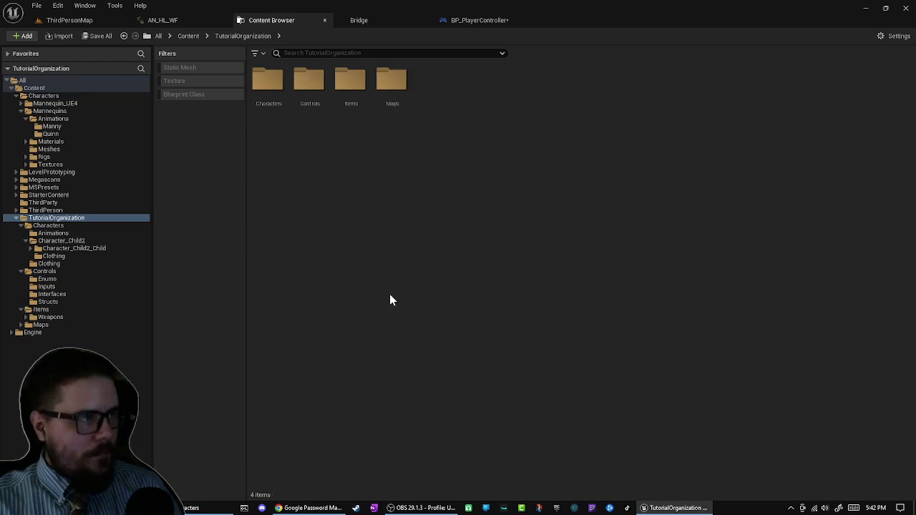